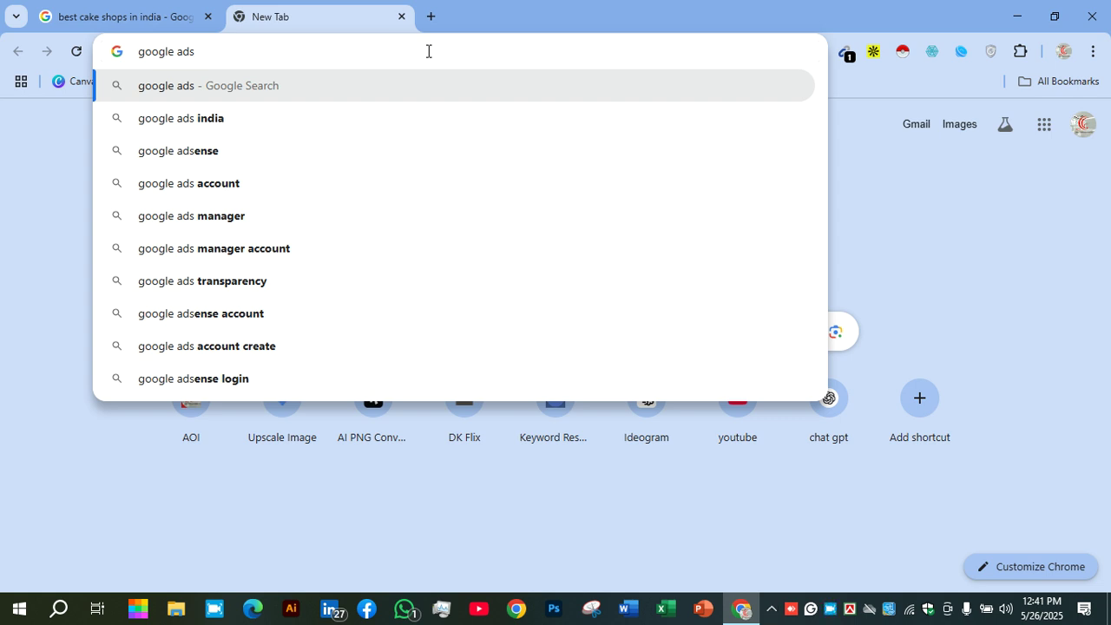
# Search for 'google ads' and open the sponsored Google Ads result
pyautogui.press('Return')
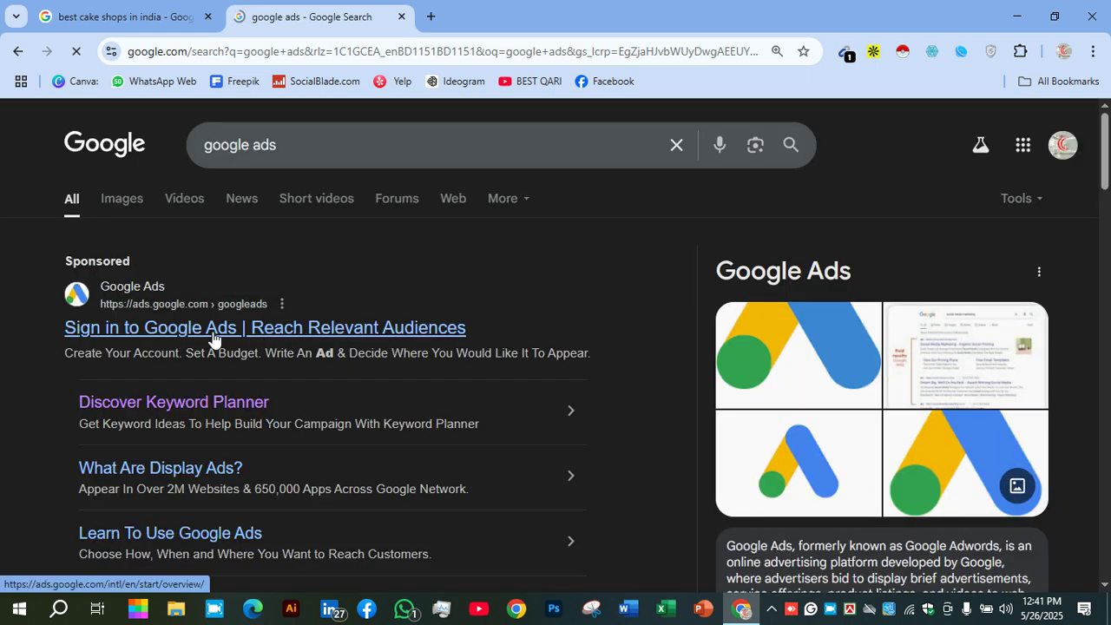
pyautogui.click(403, 298)
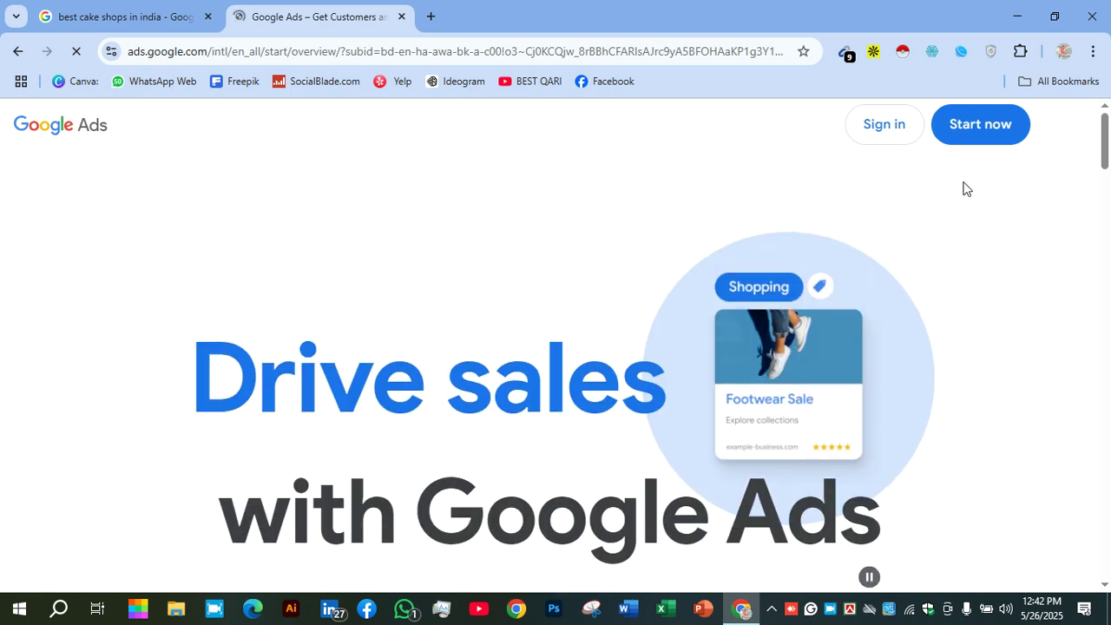
# Sign in to Google Ads with the Google account
pyautogui.click(883, 131)
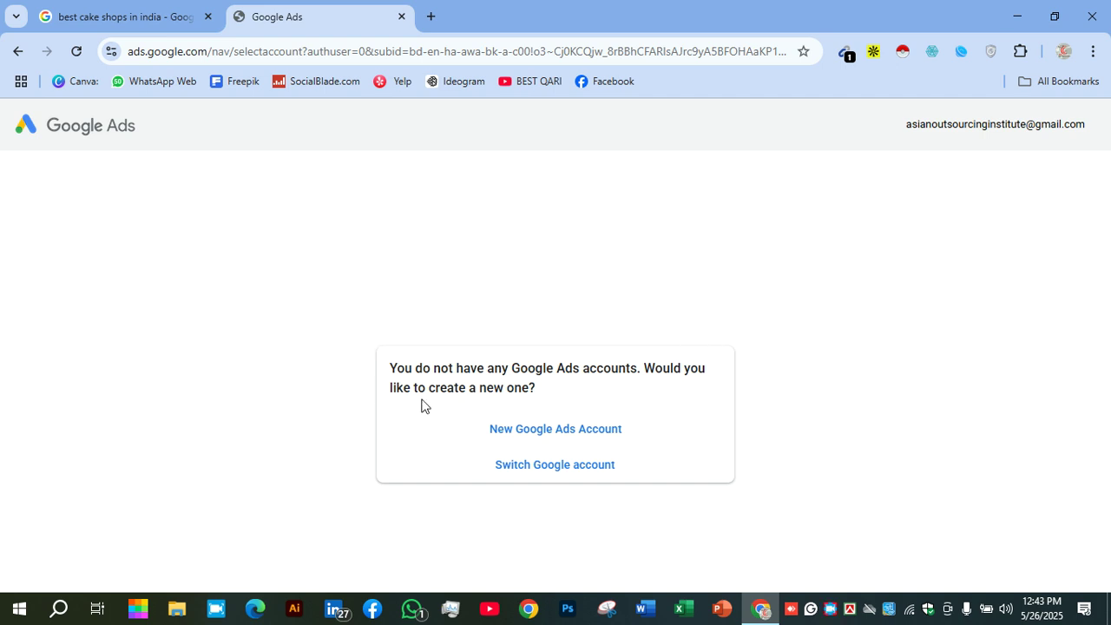
# Start a new Google Ads account from the no-accounts page
pyautogui.moveTo(390, 368); pyautogui.dragTo(595, 389)
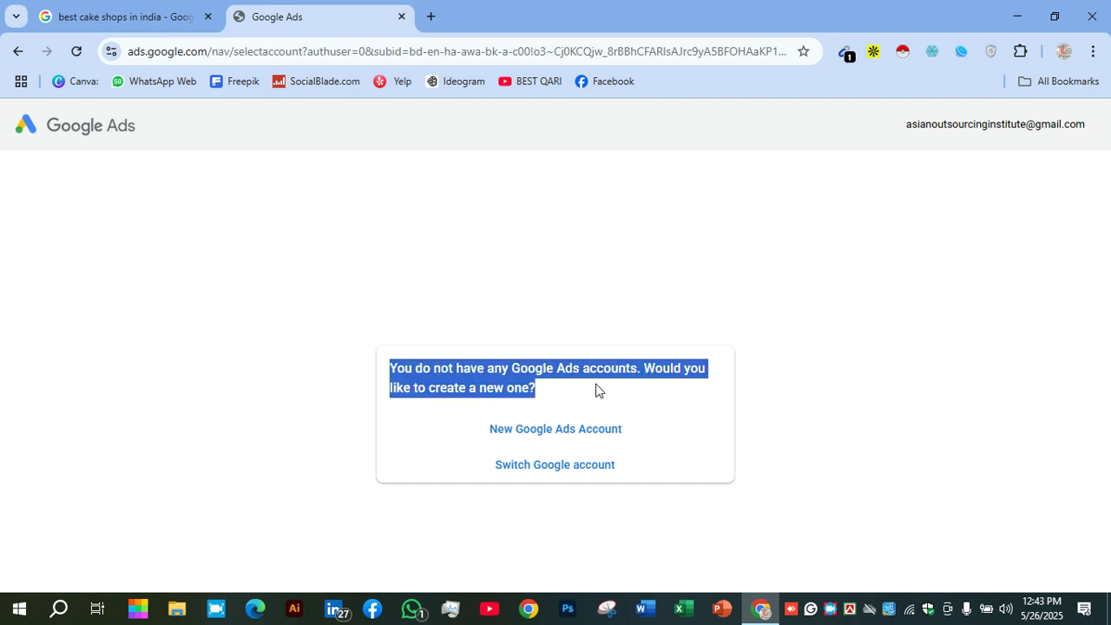
pyautogui.click(558, 392)
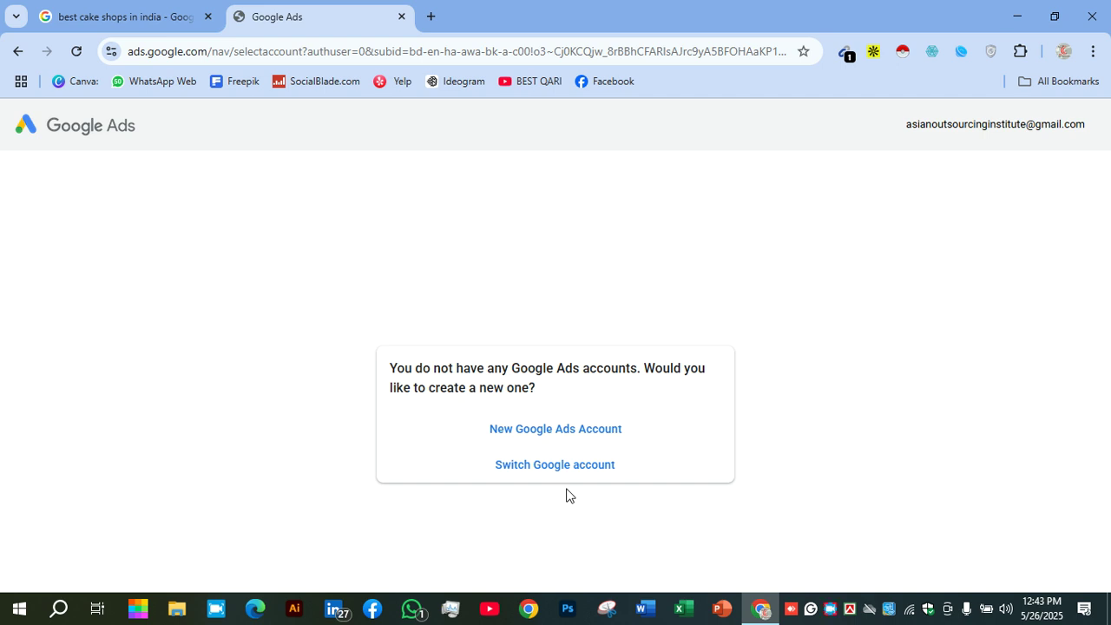
pyautogui.click(568, 436)
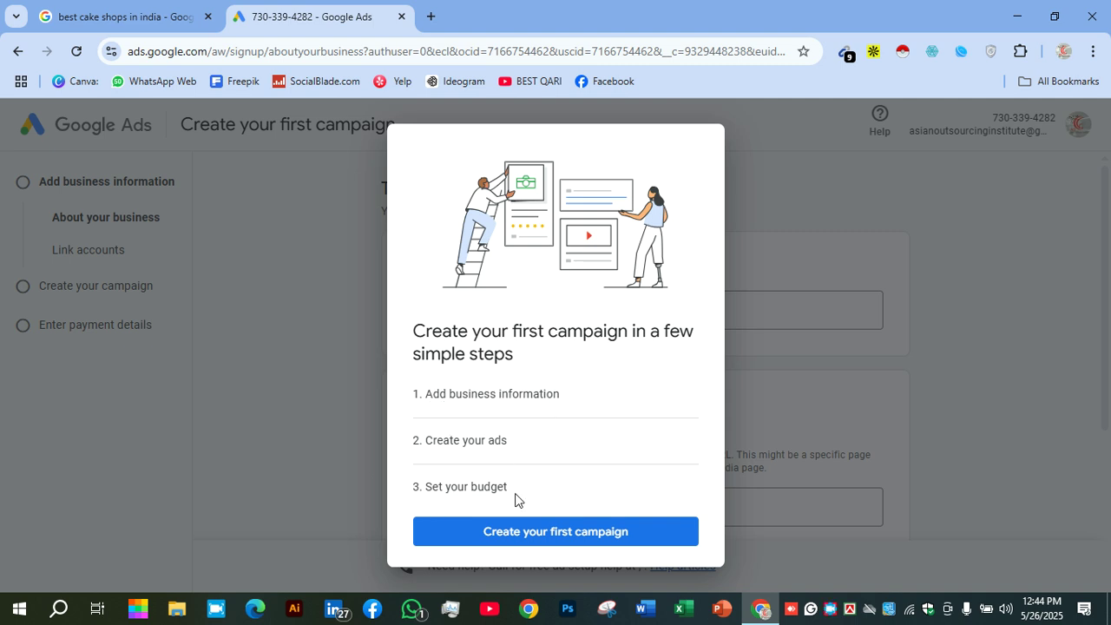
# Begin the first campaign setup and scroll through the introduction
pyautogui.click(546, 532)
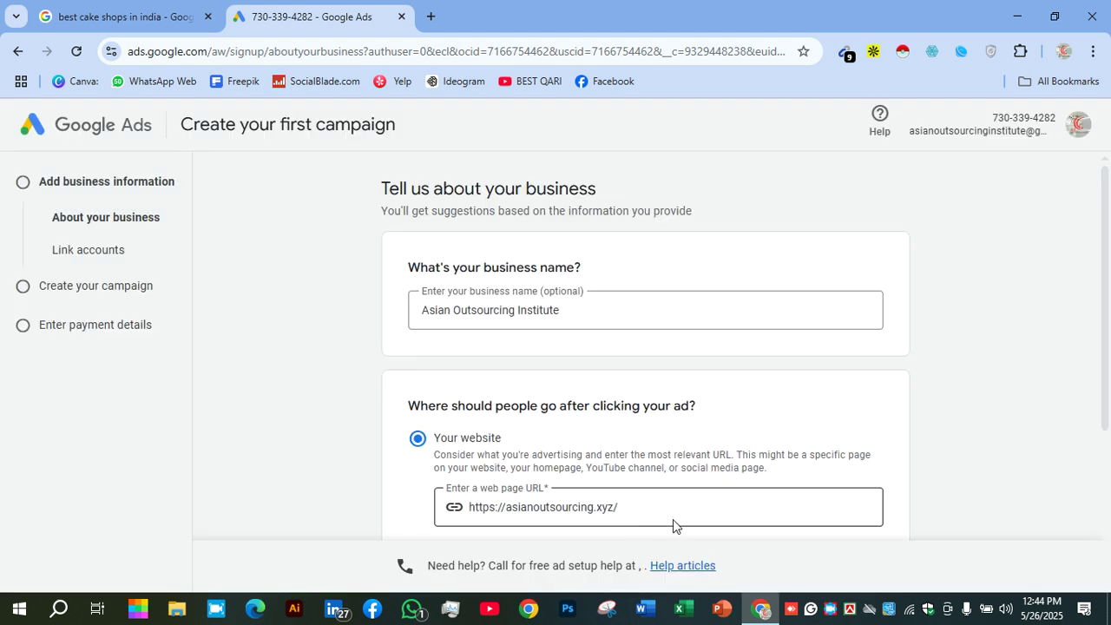
pyautogui.scroll(-3, 673, 520)
pyautogui.scroll(3, 681, 525)
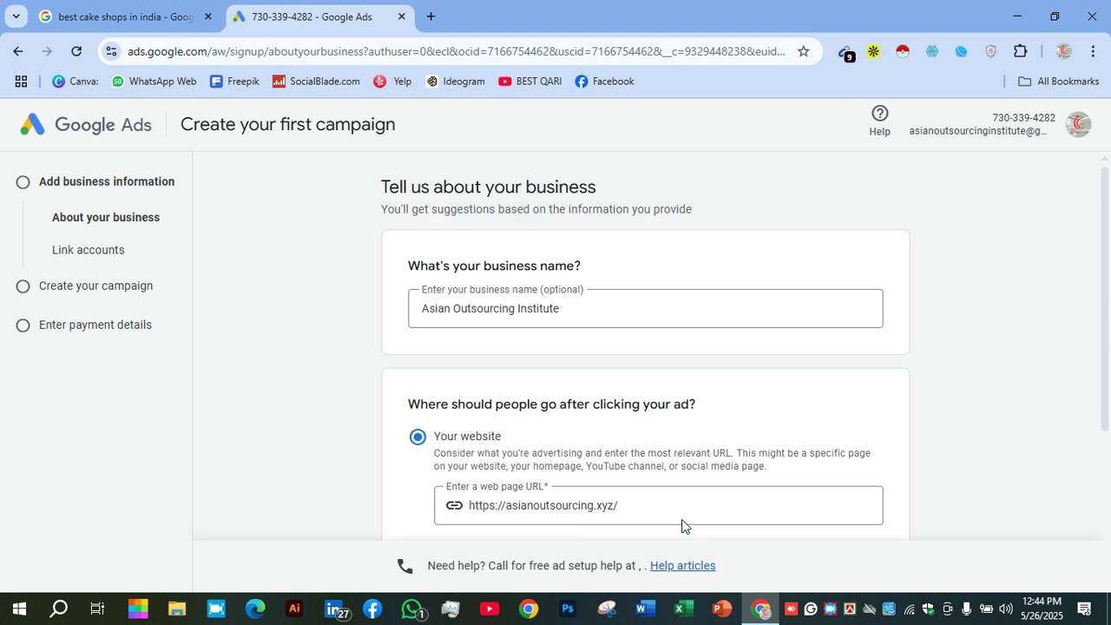
pyautogui.scroll(-3, 640, 304)
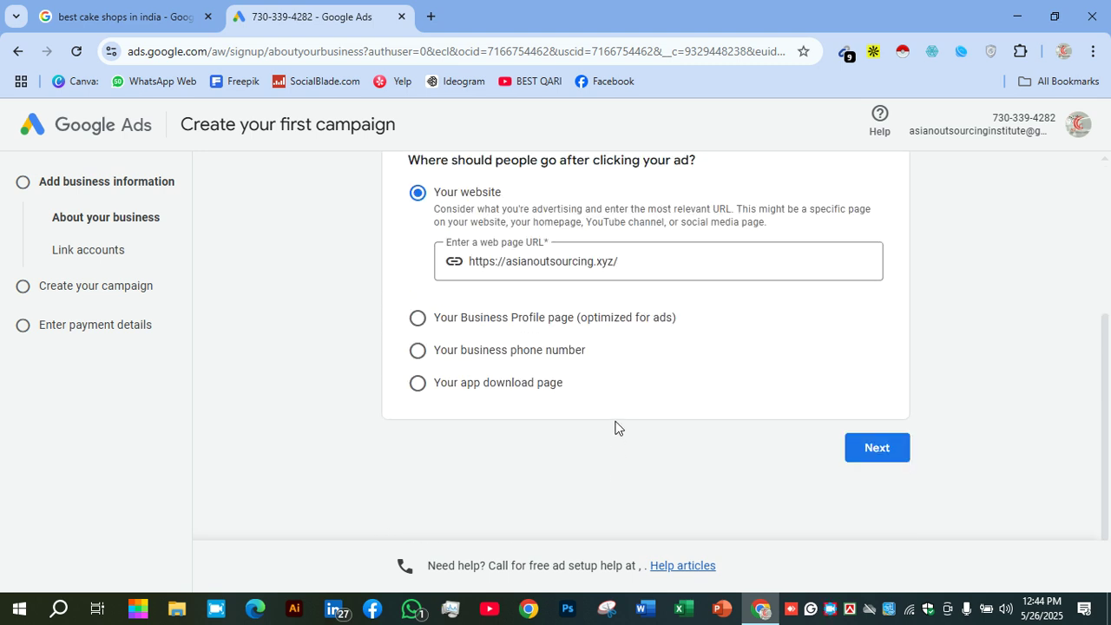
pyautogui.scroll(3, 619, 417)
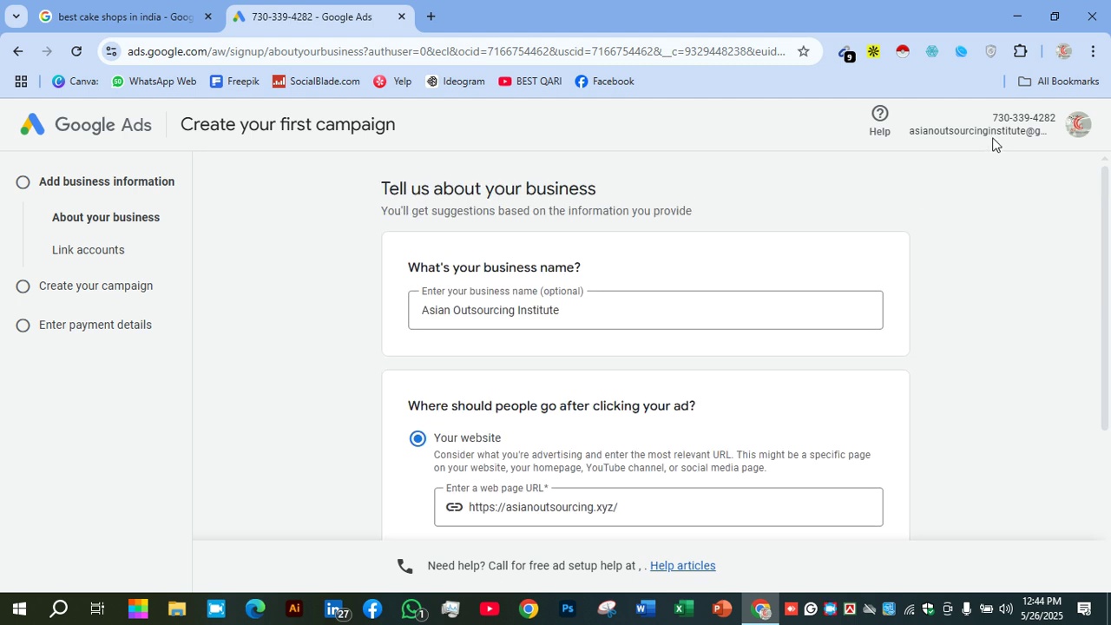
# Open and close Google account management, then return to account selection
pyautogui.click(1048, 130)
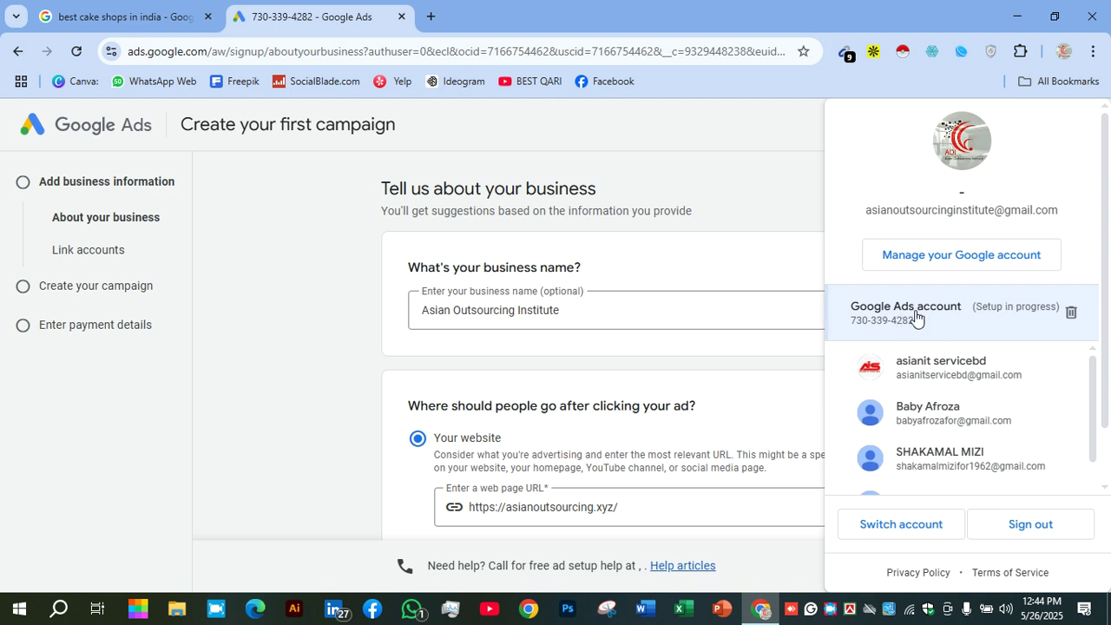
pyautogui.click(941, 255)
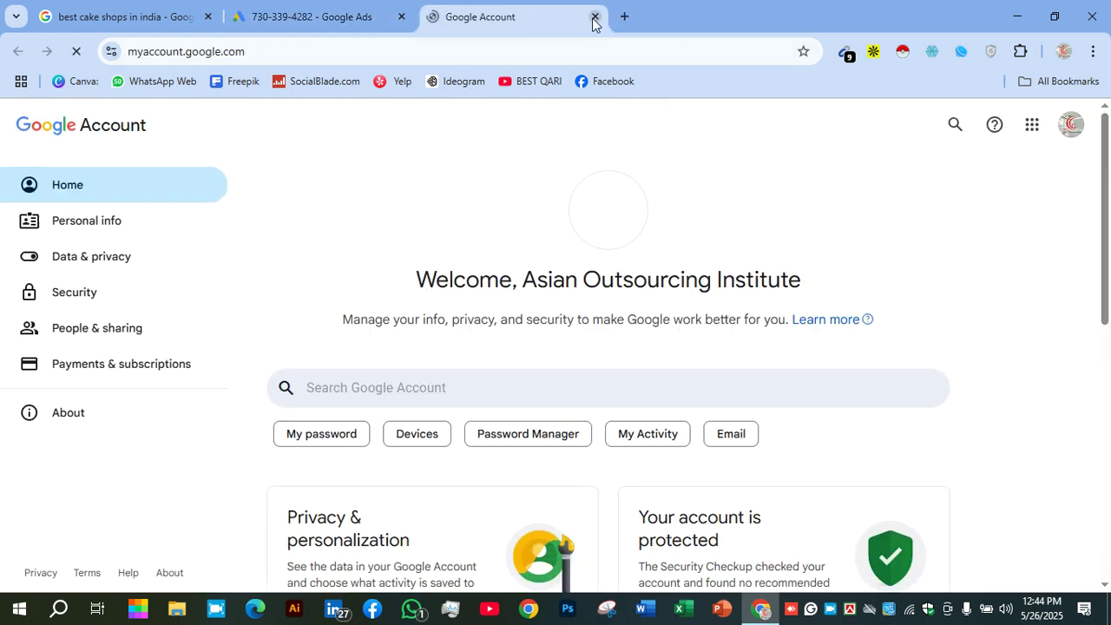
pyautogui.click(595, 19)
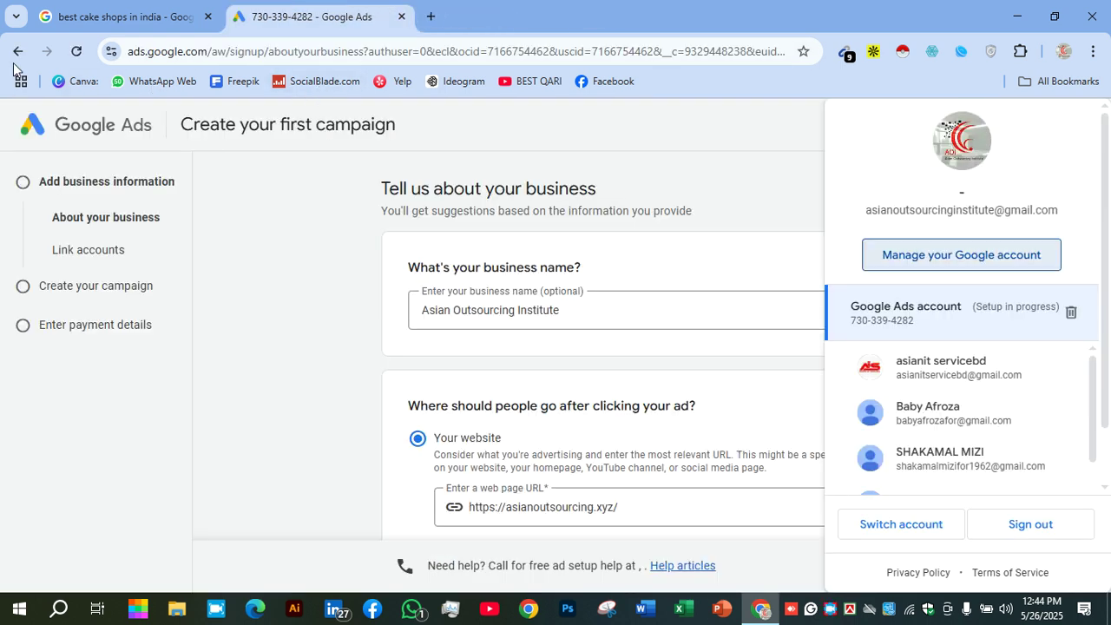
pyautogui.click(245, 389)
pyautogui.click(19, 53)
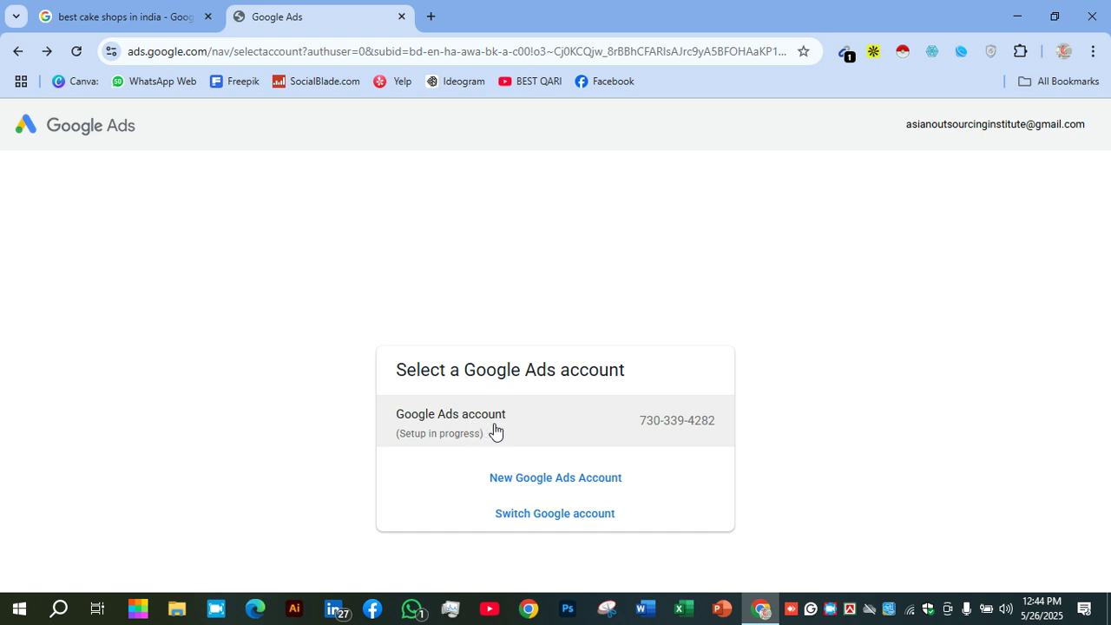
# Create a fresh Google Ads account instead of finishing the old one, dismissing the chat intro
pyautogui.click(545, 480)
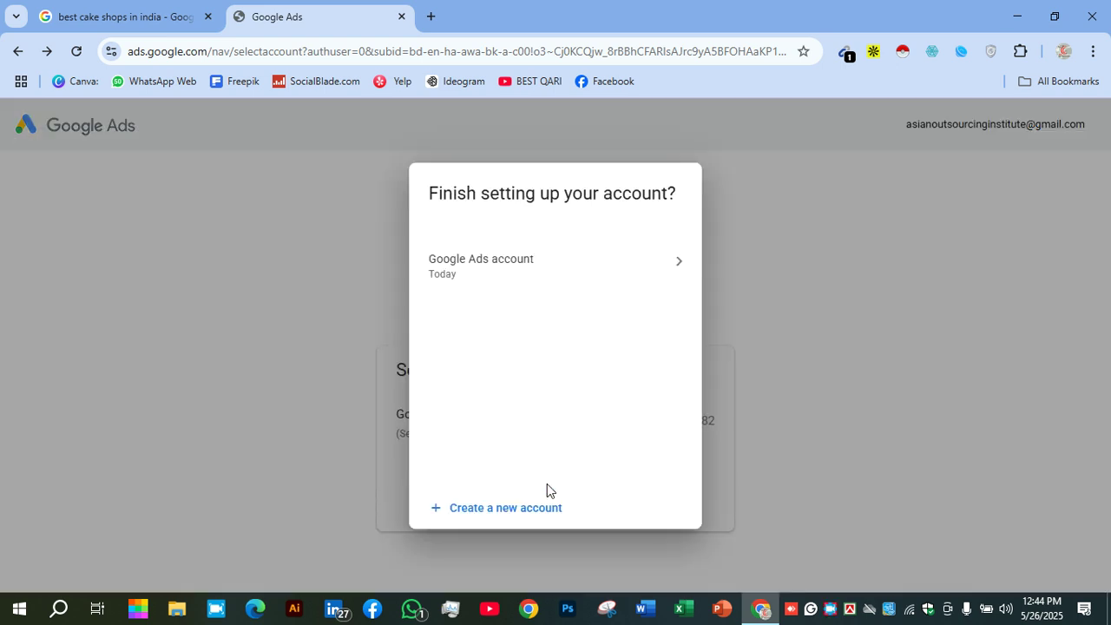
pyautogui.click(489, 516)
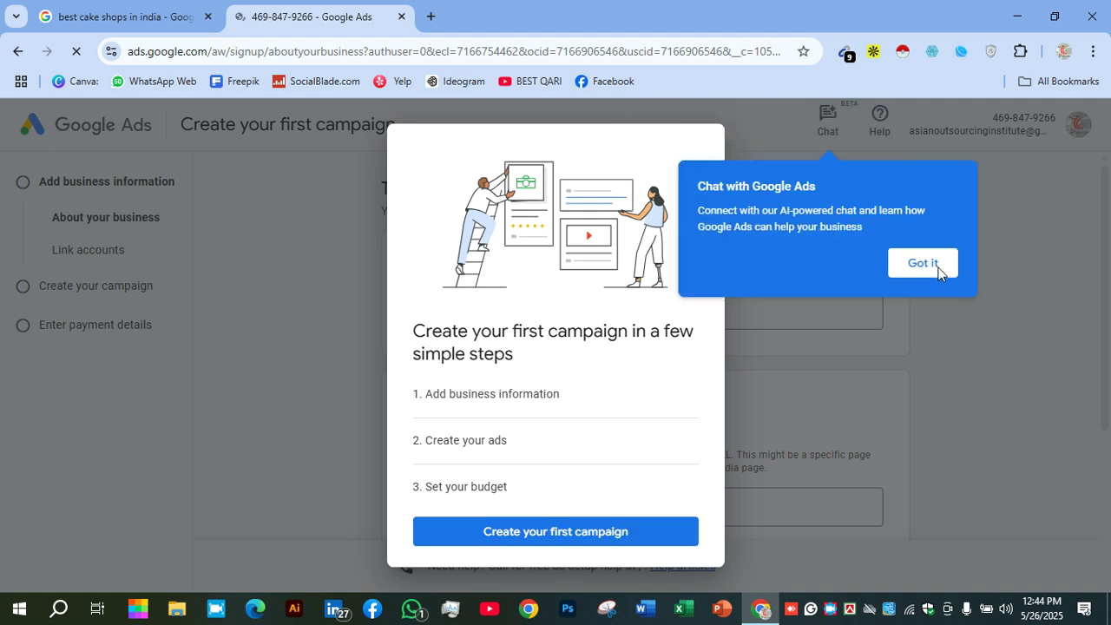
pyautogui.click(937, 268)
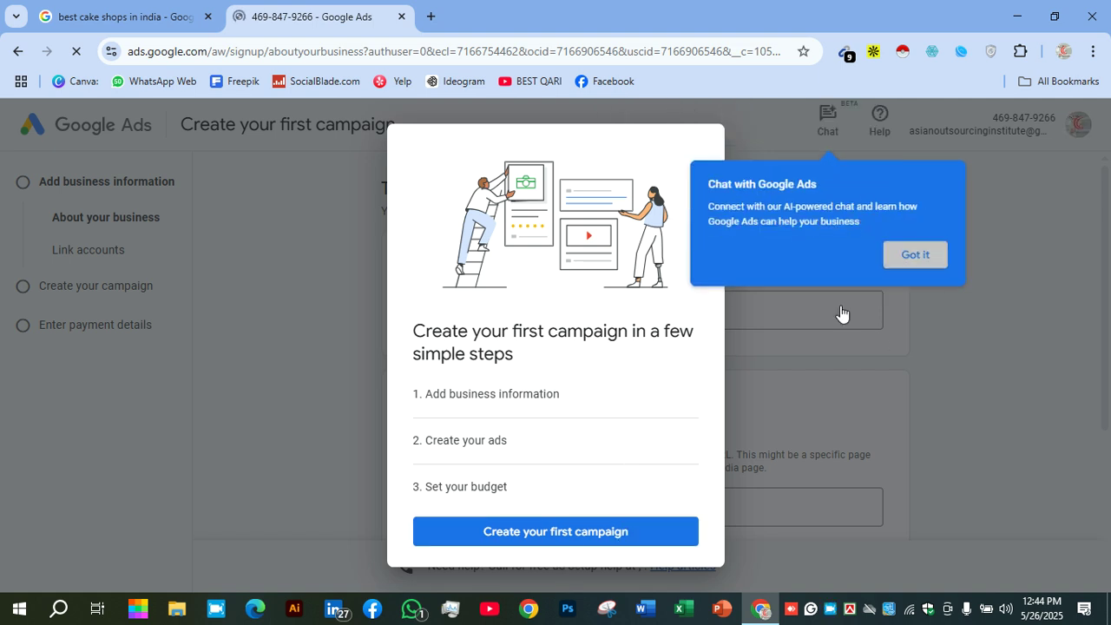
pyautogui.rightClick(826, 612)
pyautogui.click(864, 483)
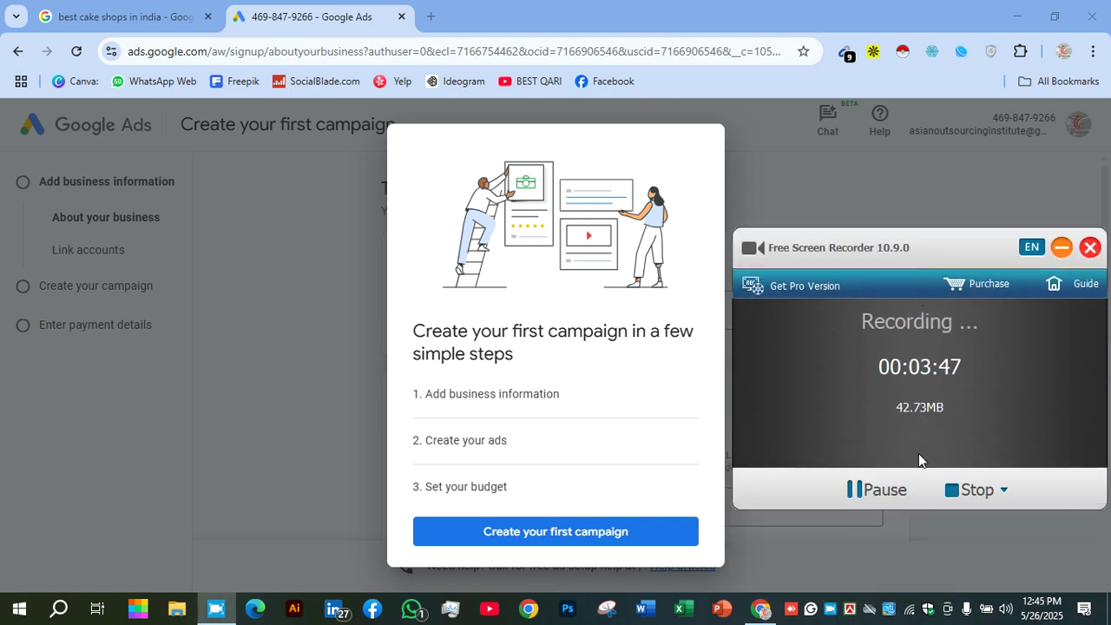
pyautogui.click(1061, 247)
# Start the first campaign and review the business name and website form
pyautogui.click(582, 547)
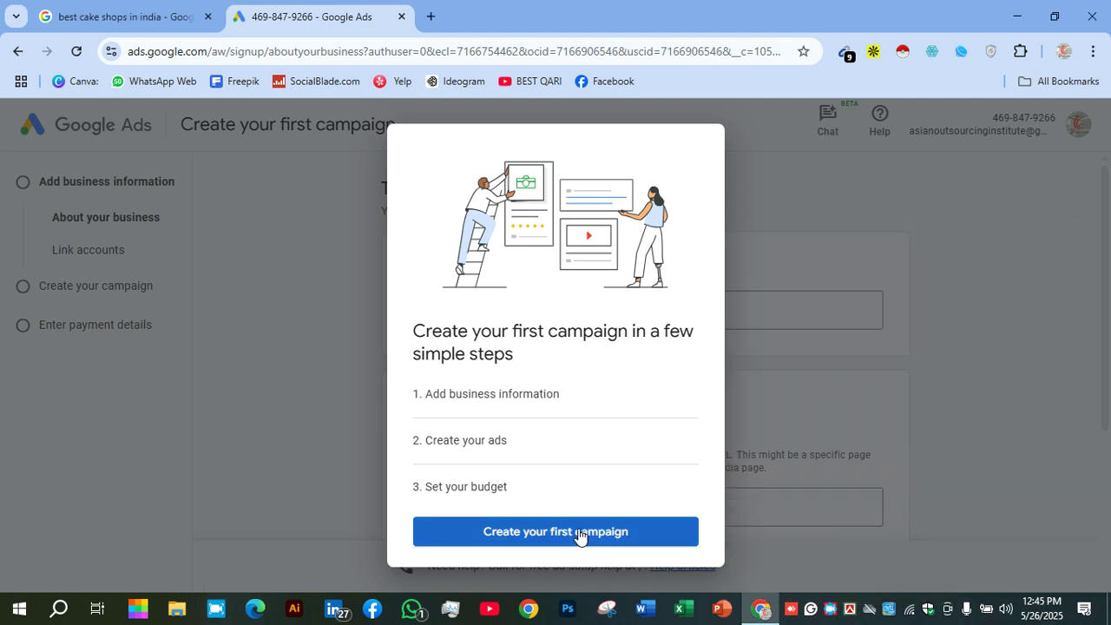
pyautogui.scroll(-2, 665, 376)
pyautogui.scroll(2, 665, 377)
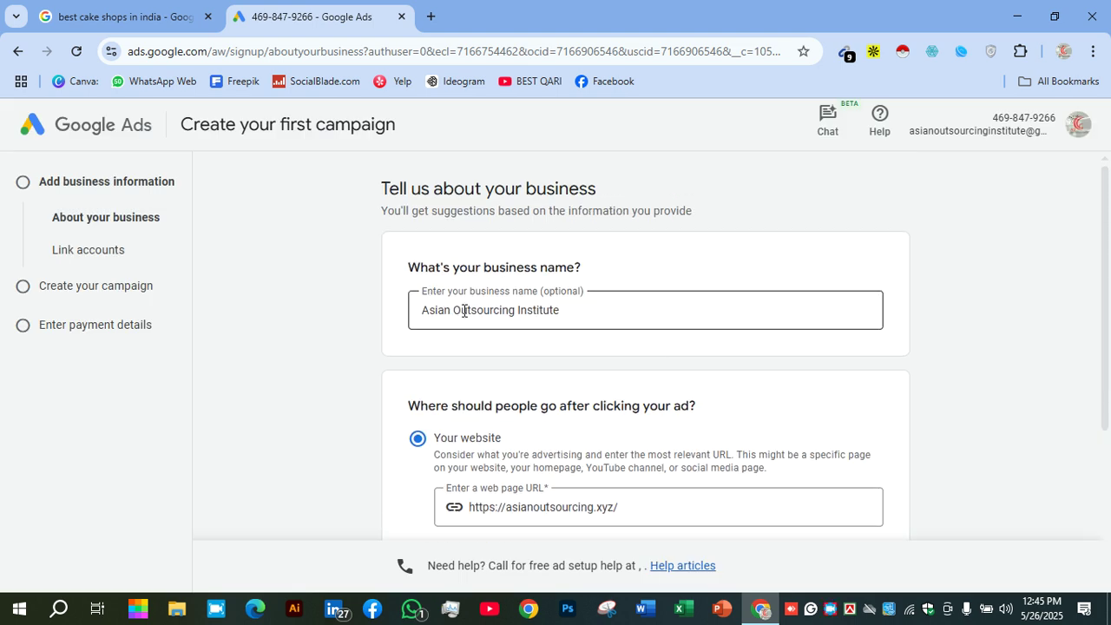
pyautogui.scroll(-2, 521, 347)
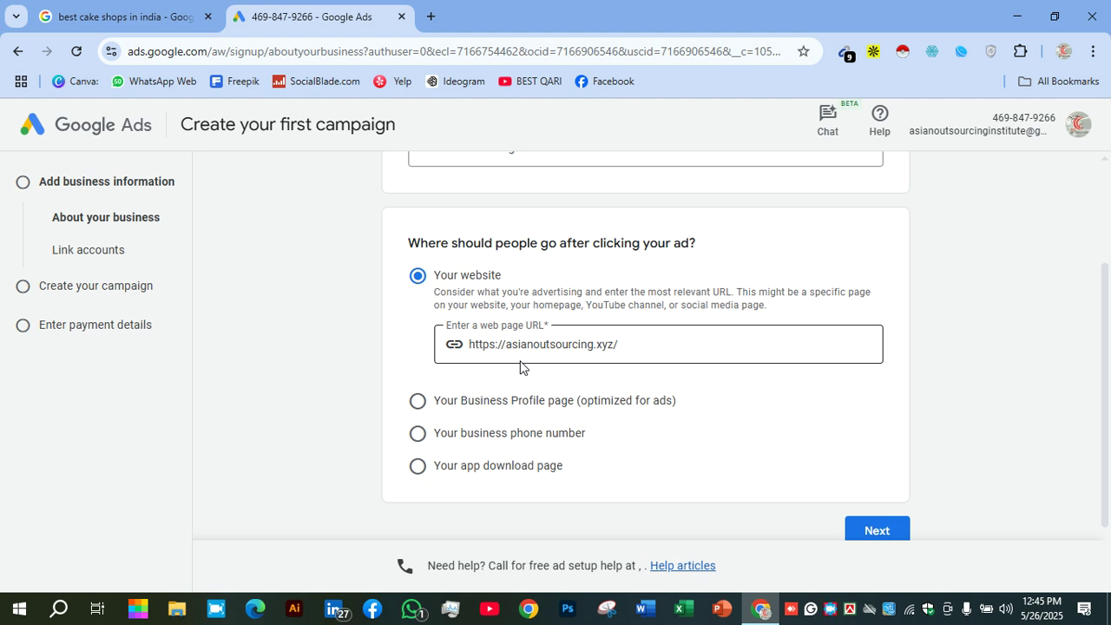
pyautogui.rightClick(830, 608)
pyautogui.click(846, 501)
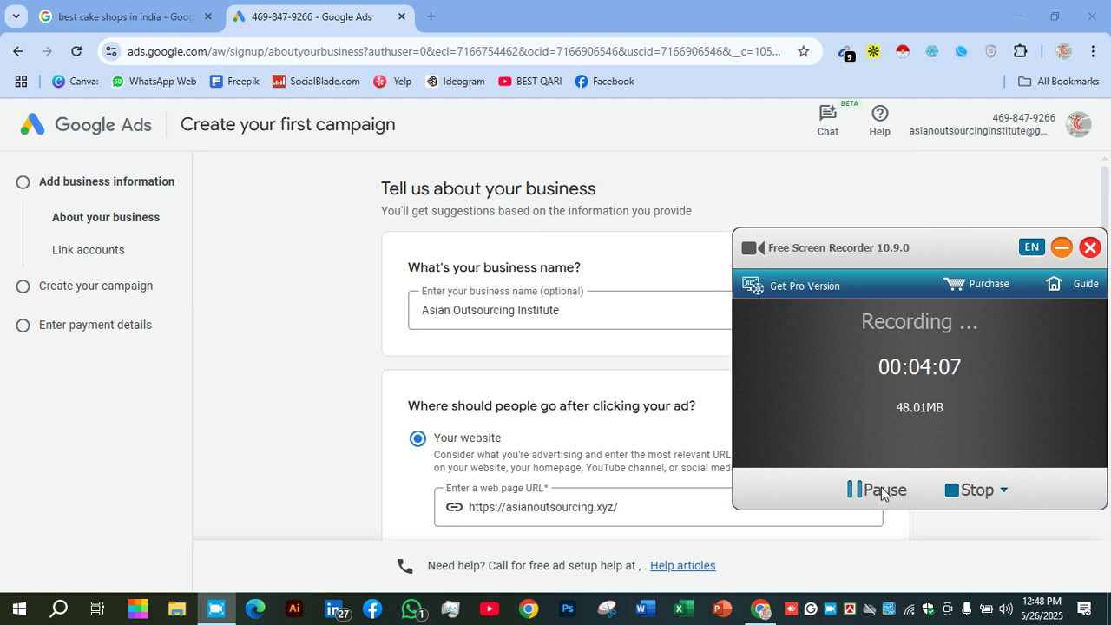
pyautogui.click(1060, 248)
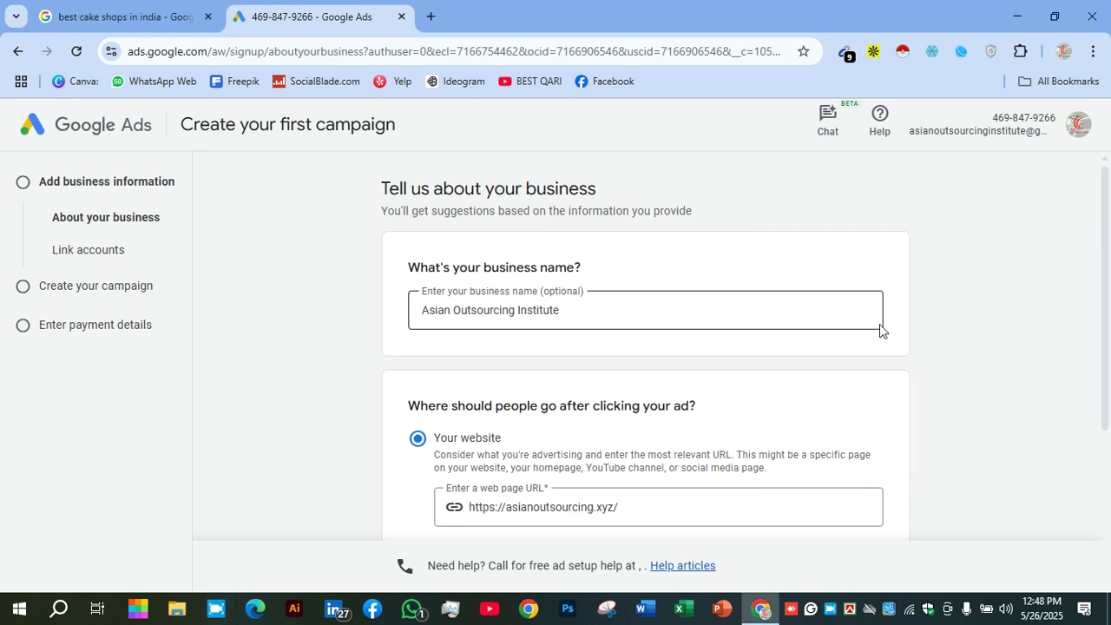
pyautogui.scroll(-2, 878, 330)
pyautogui.scroll(-1, 877, 338)
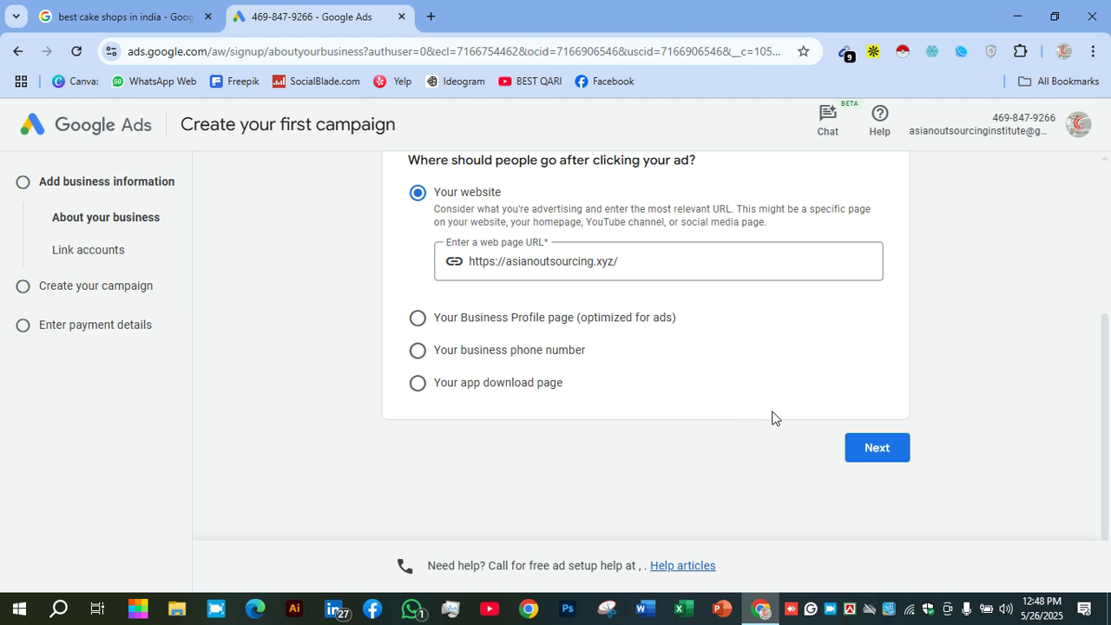
# Submit the business name Asian Outsourcing Institute and its website
pyautogui.click(853, 459)
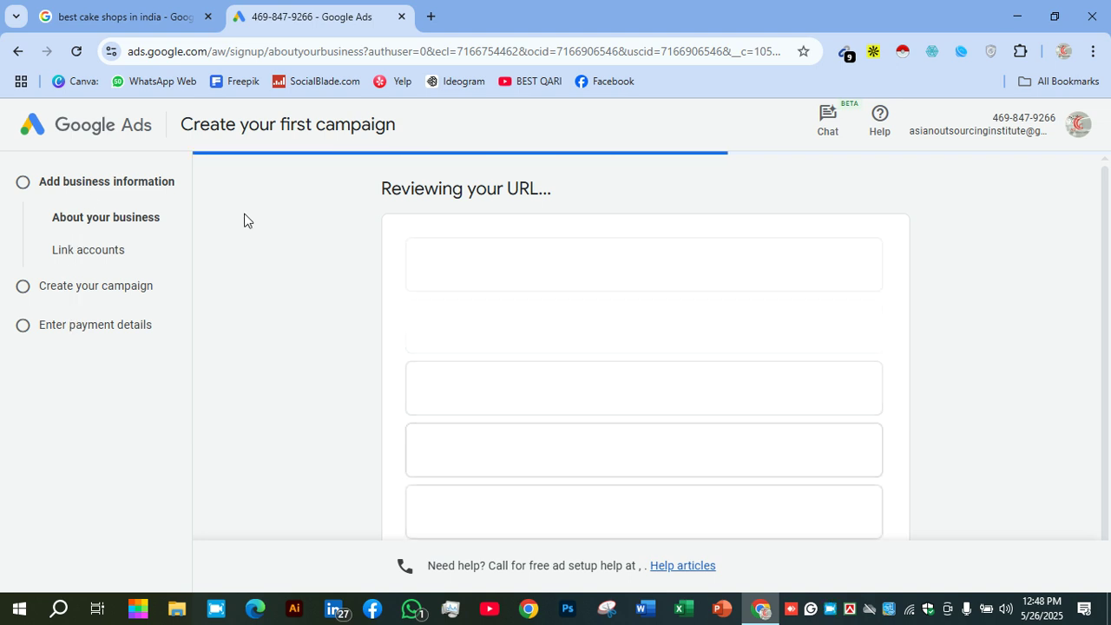
pyautogui.click(1076, 126)
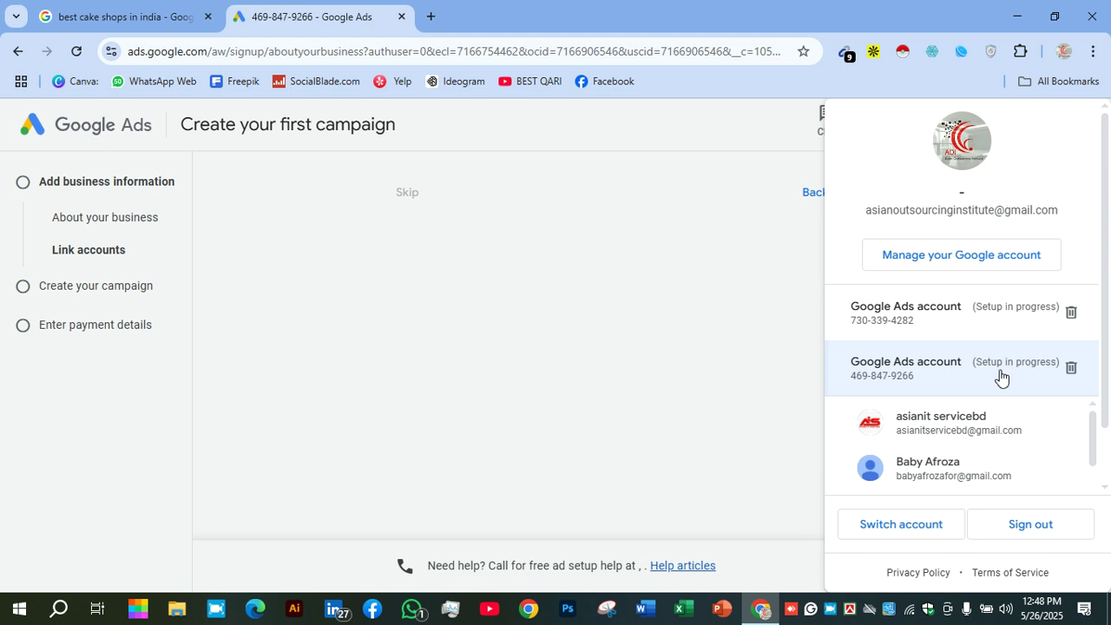
pyautogui.click(651, 267)
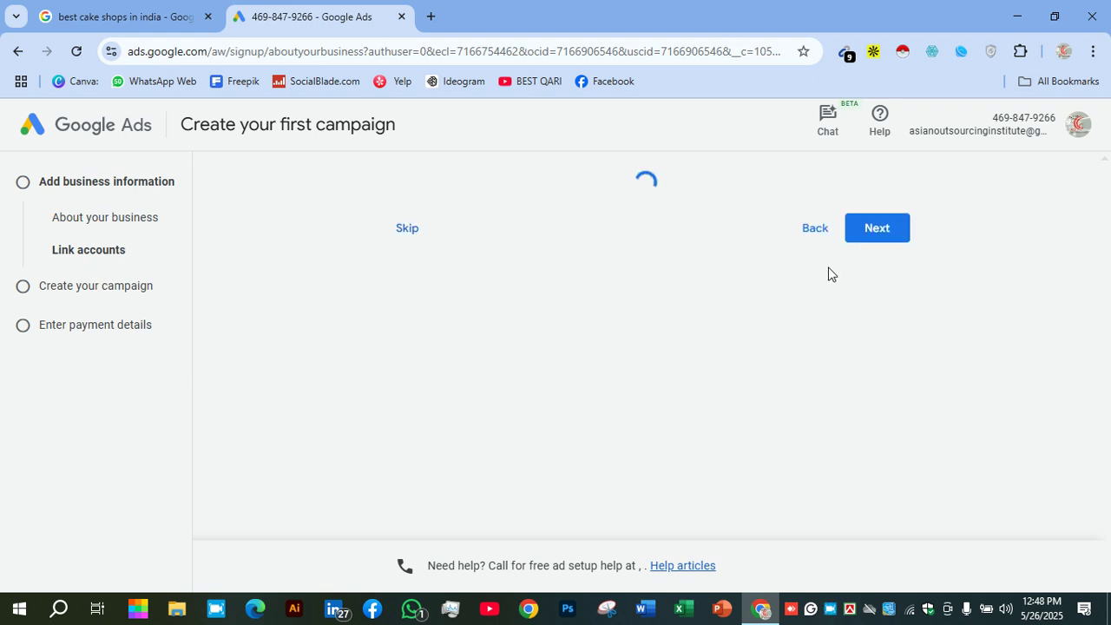
# Unlink the YouTube channel, keeping only the Business Profile, and continue
pyautogui.scroll(-2, 798, 292)
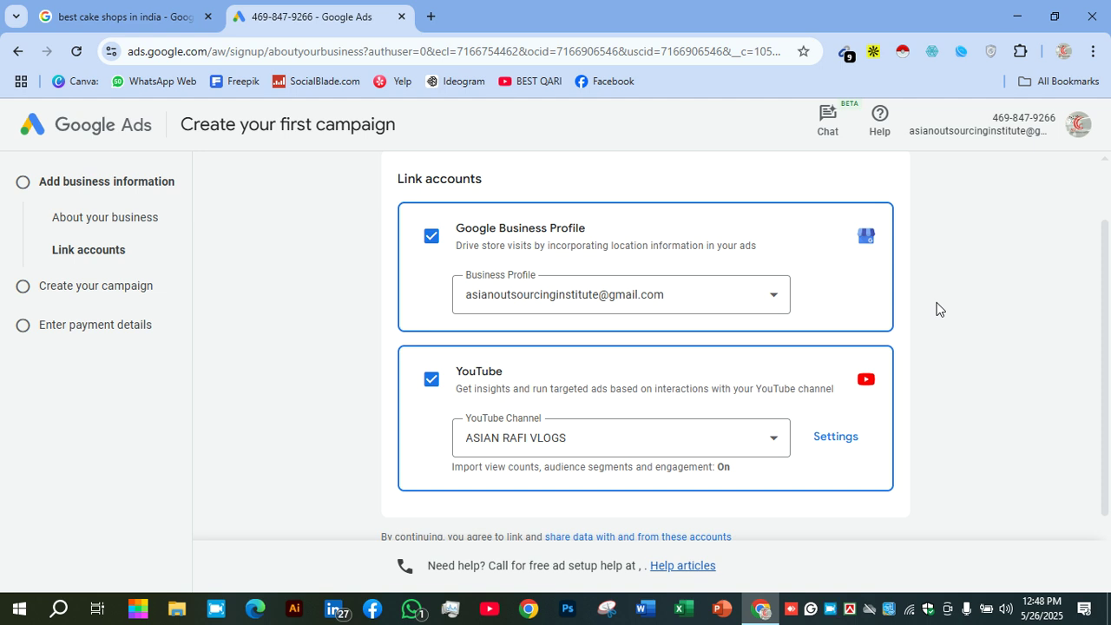
pyautogui.click(430, 380)
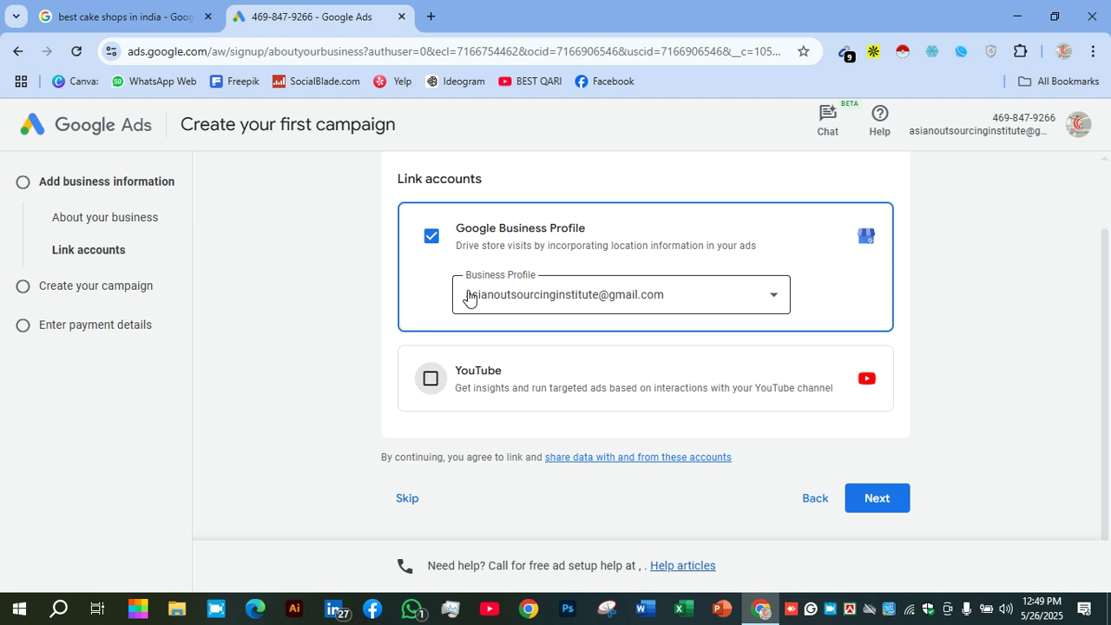
pyautogui.click(877, 503)
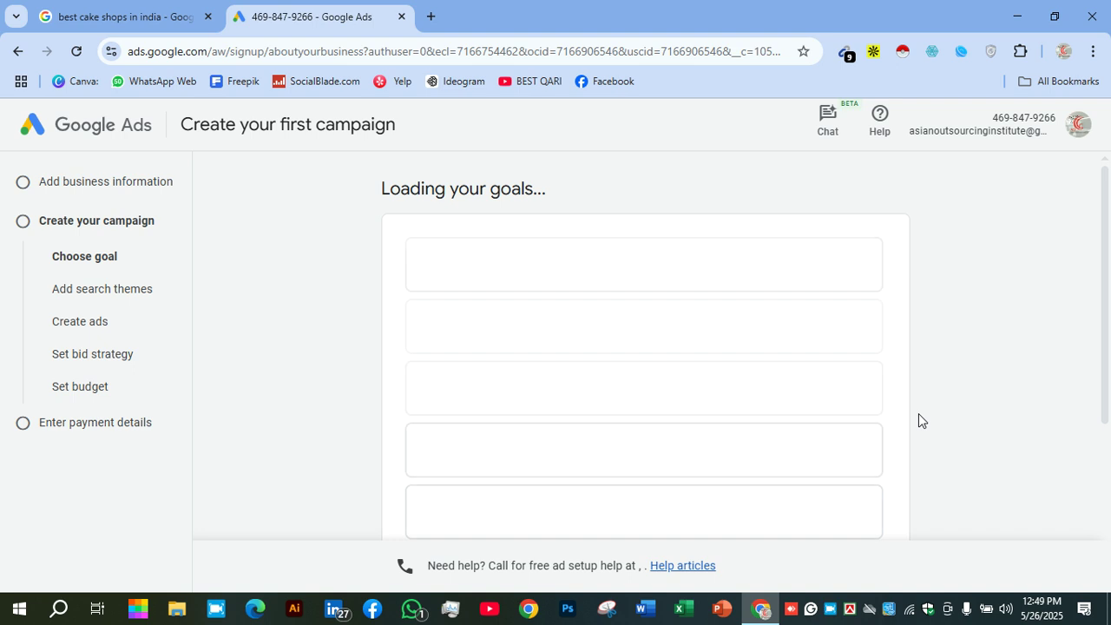
# Skip the campaign goal by choosing 'Set up an account only' below the goal cards
pyautogui.rightClick(835, 614)
pyautogui.click(865, 493)
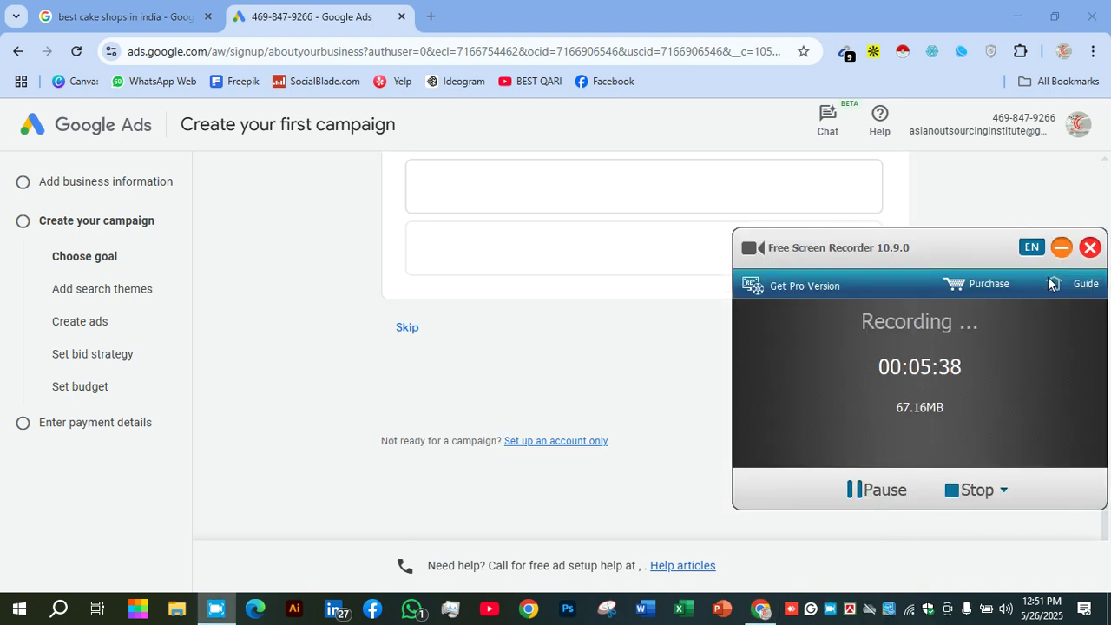
pyautogui.click(1059, 249)
pyautogui.scroll(5, 528, 257)
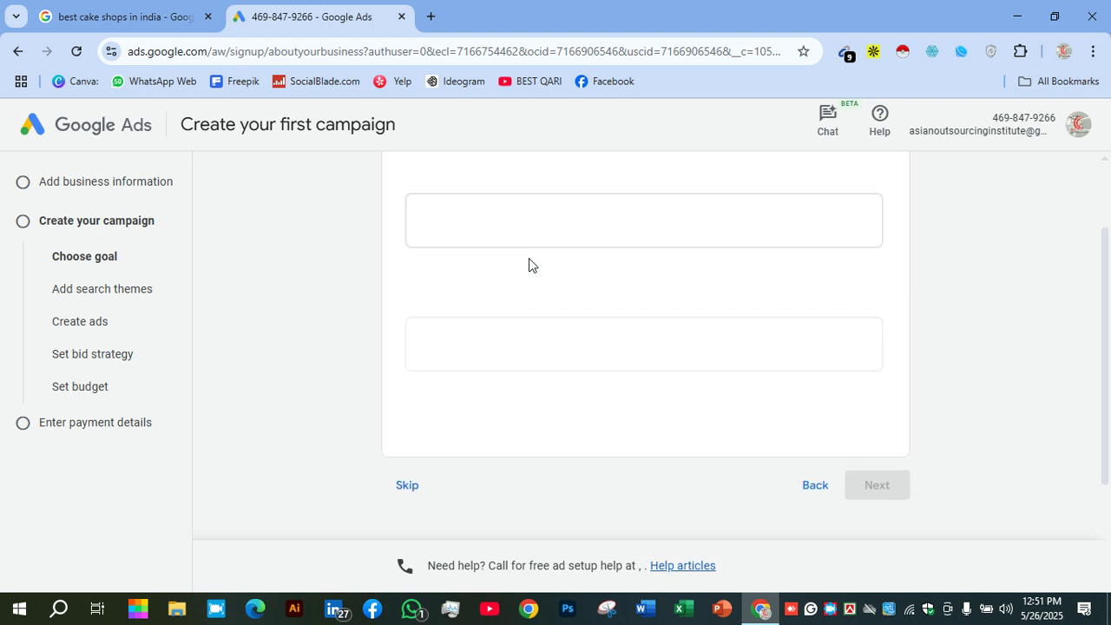
pyautogui.scroll(-5, 529, 257)
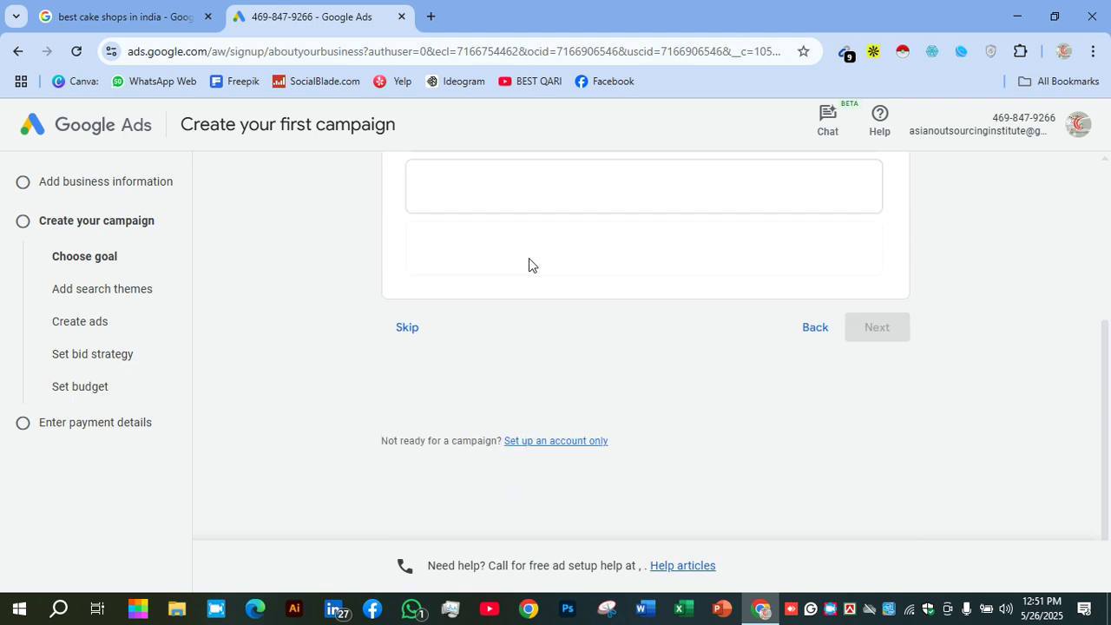
pyautogui.click(538, 445)
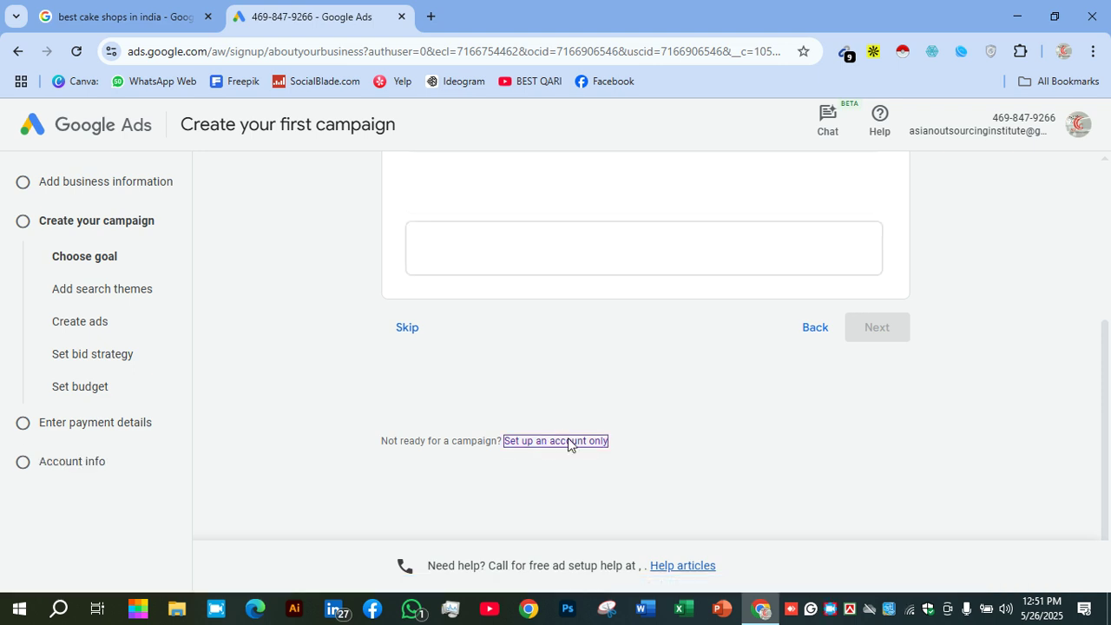
# Keep US Dollar (USD $) as the currency for the Bangladesh, Bangladesh Time account
pyautogui.scroll(2, 530, 339)
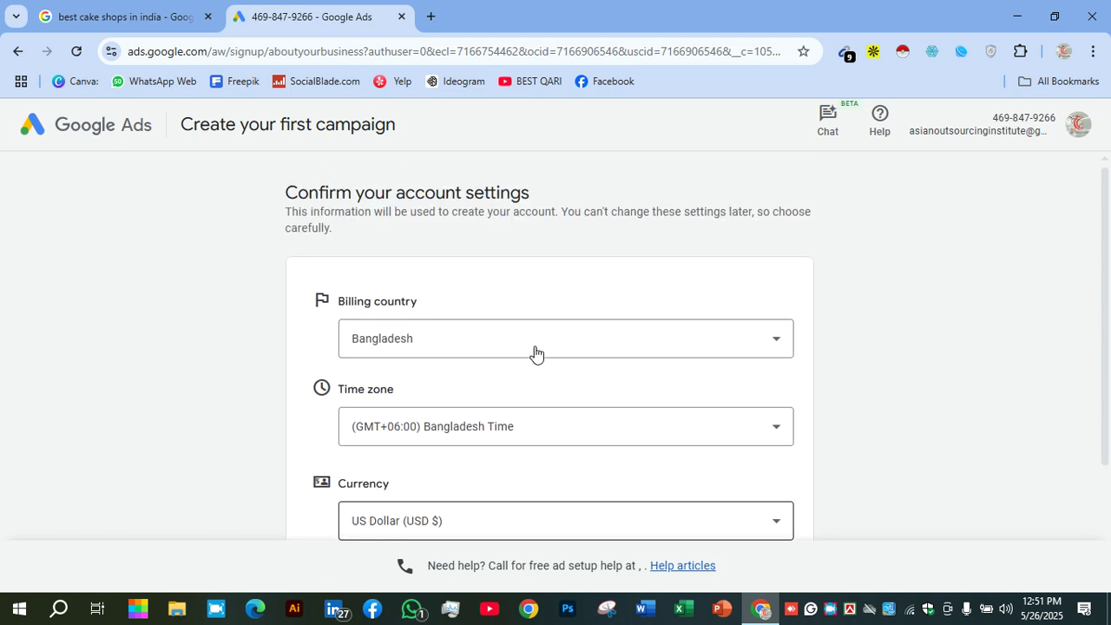
pyautogui.scroll(-2, 535, 351)
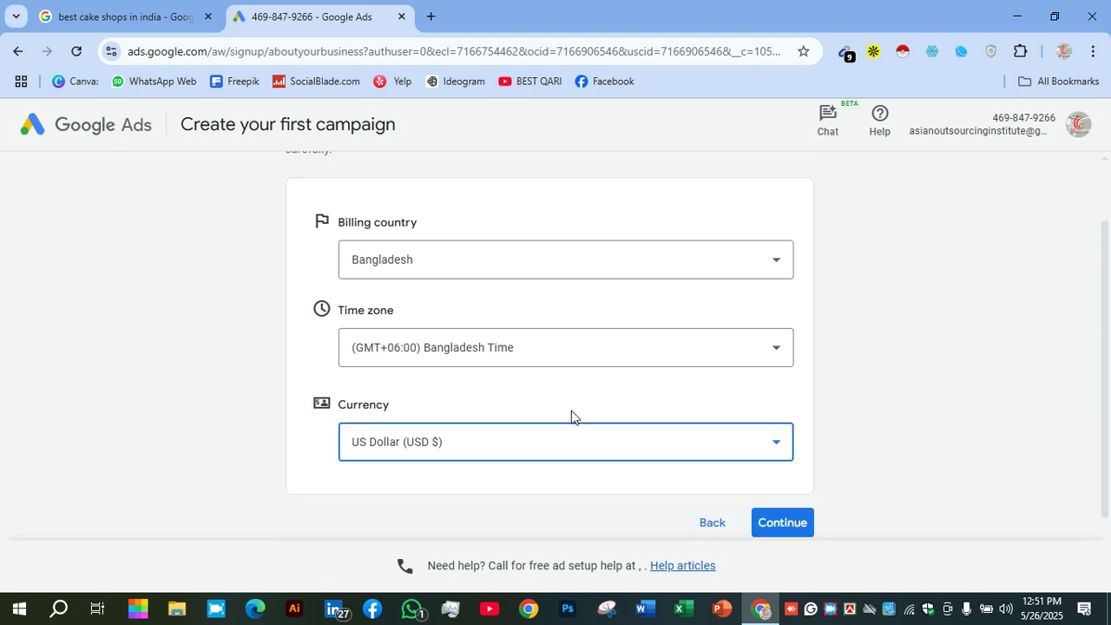
pyautogui.click(552, 434)
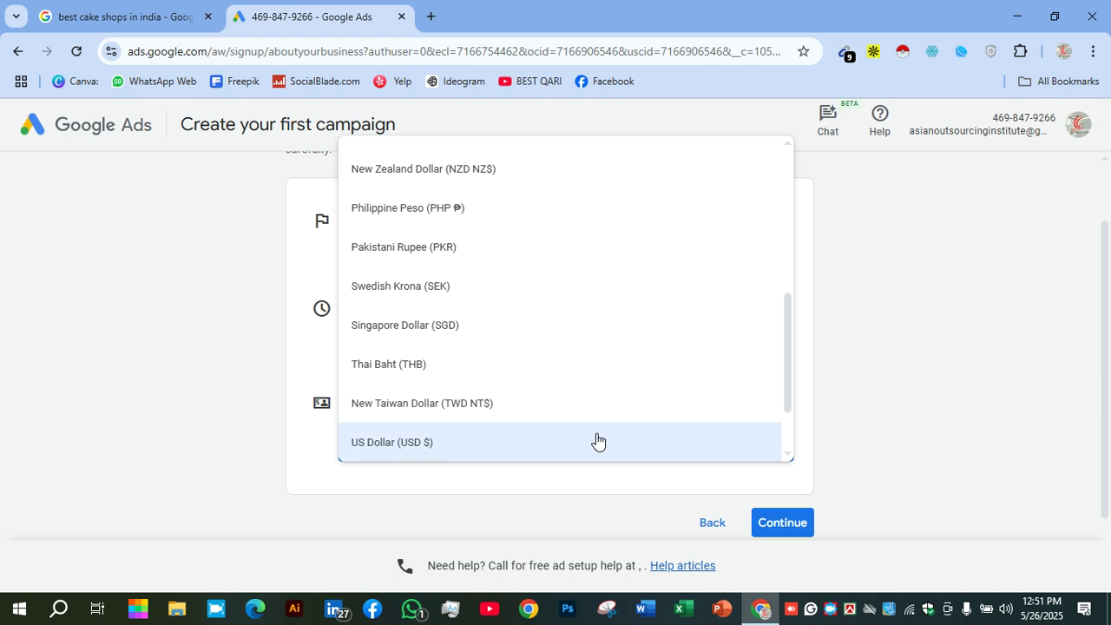
pyautogui.click(1024, 417)
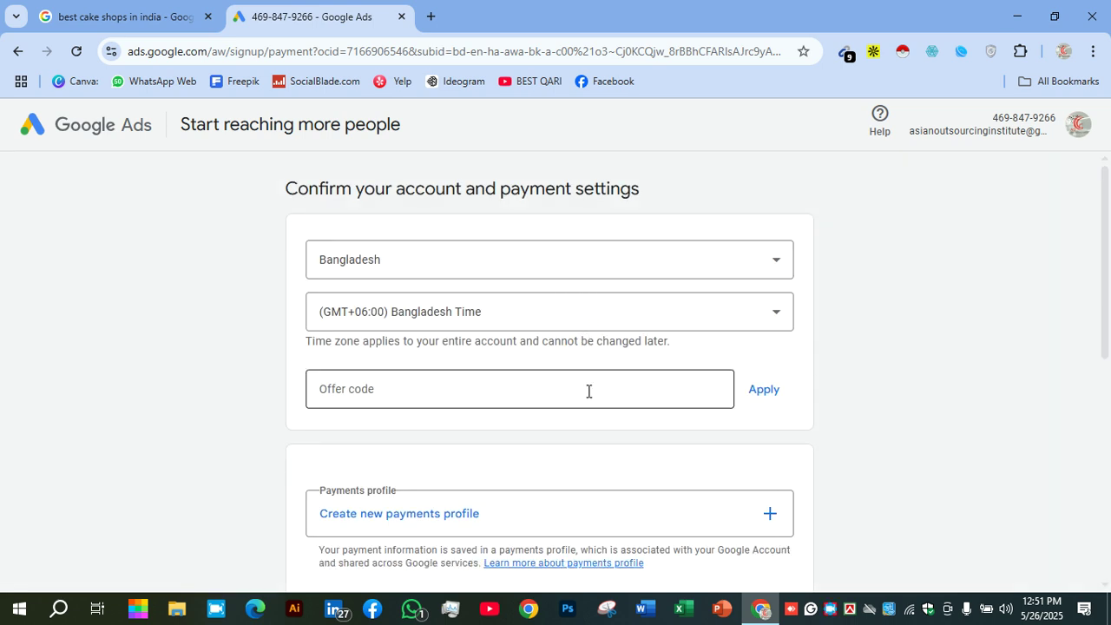
pyautogui.scroll(-1, 588, 397)
pyautogui.scroll(1, 598, 365)
pyautogui.scroll(-1, 607, 342)
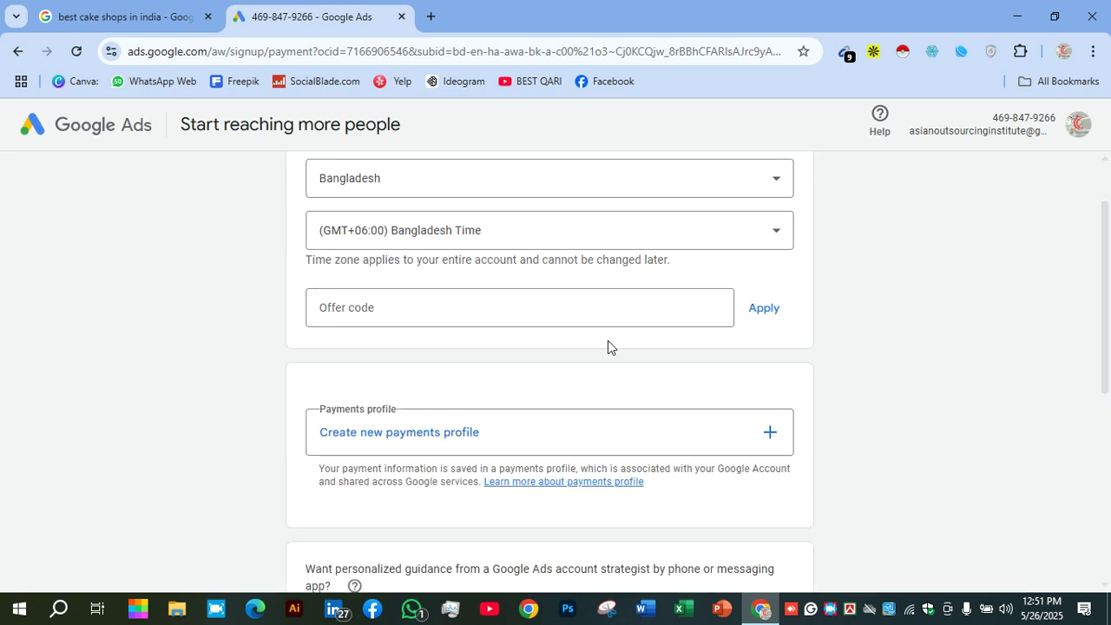
pyautogui.scroll(1, 378, 228)
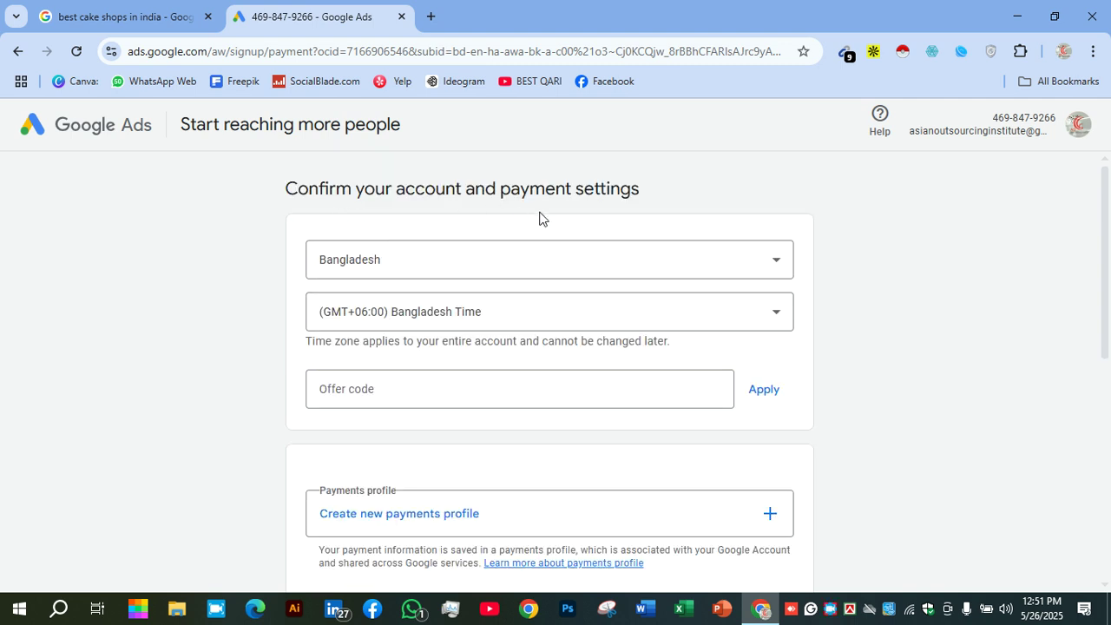
pyautogui.scroll(-1, 544, 252)
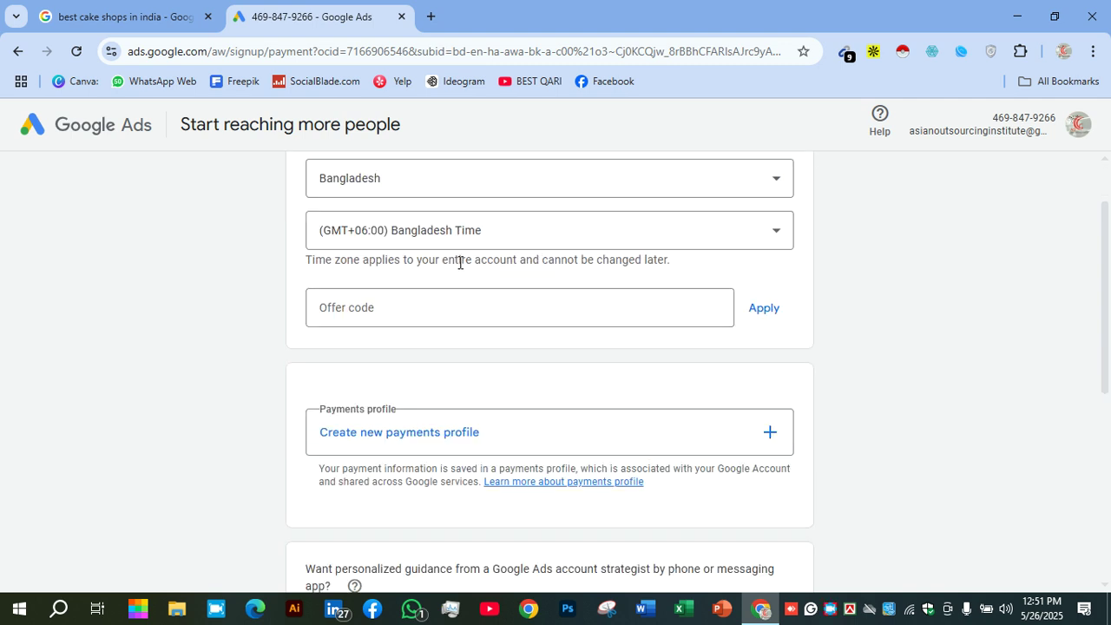
pyautogui.scroll(-1, 459, 286)
pyautogui.scroll(-1, 459, 297)
pyautogui.scroll(2, 462, 243)
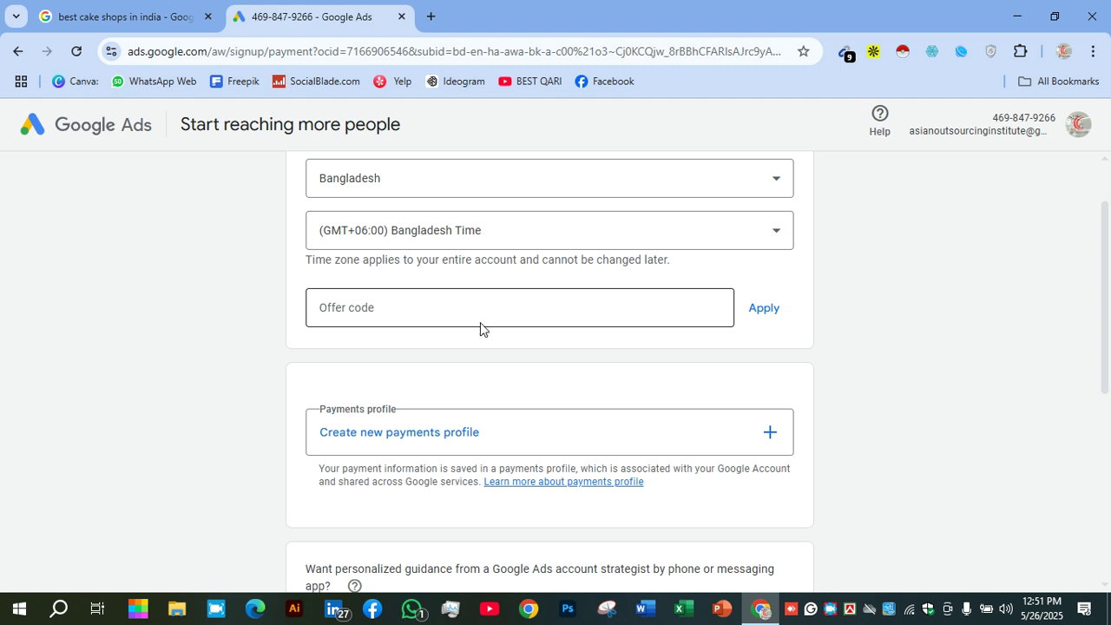
pyautogui.scroll(-1, 480, 329)
pyautogui.scroll(-1, 480, 329)
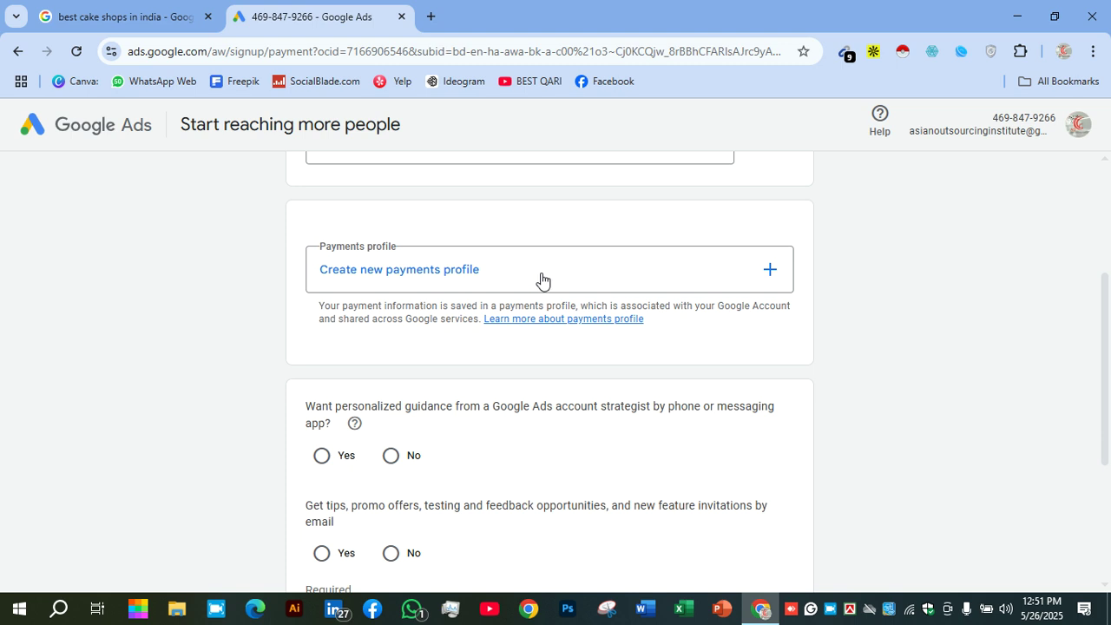
# Start a new payments profile with organization name 'Asian Outsourcing Institute'
pyautogui.click(542, 279)
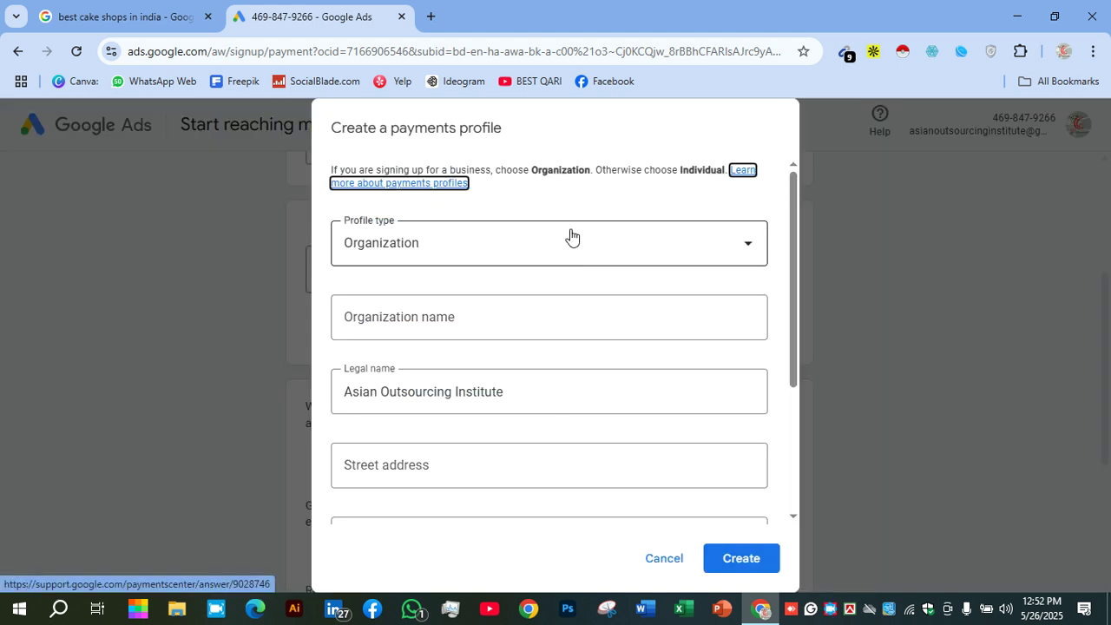
pyautogui.click(573, 317)
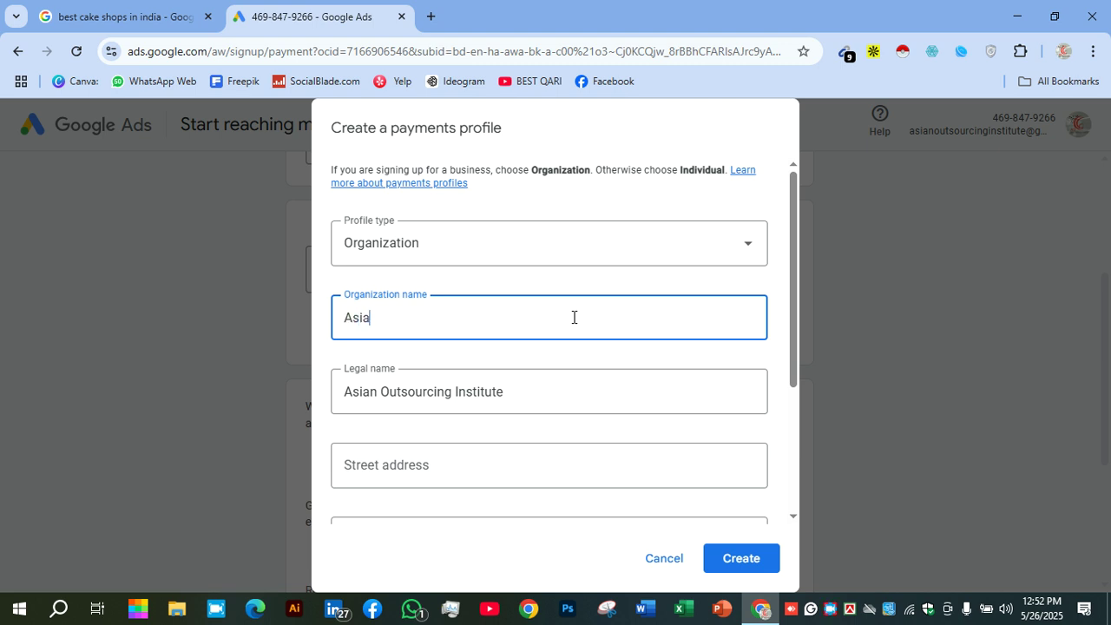
pyautogui.write('Asian Outsourcing Instit')
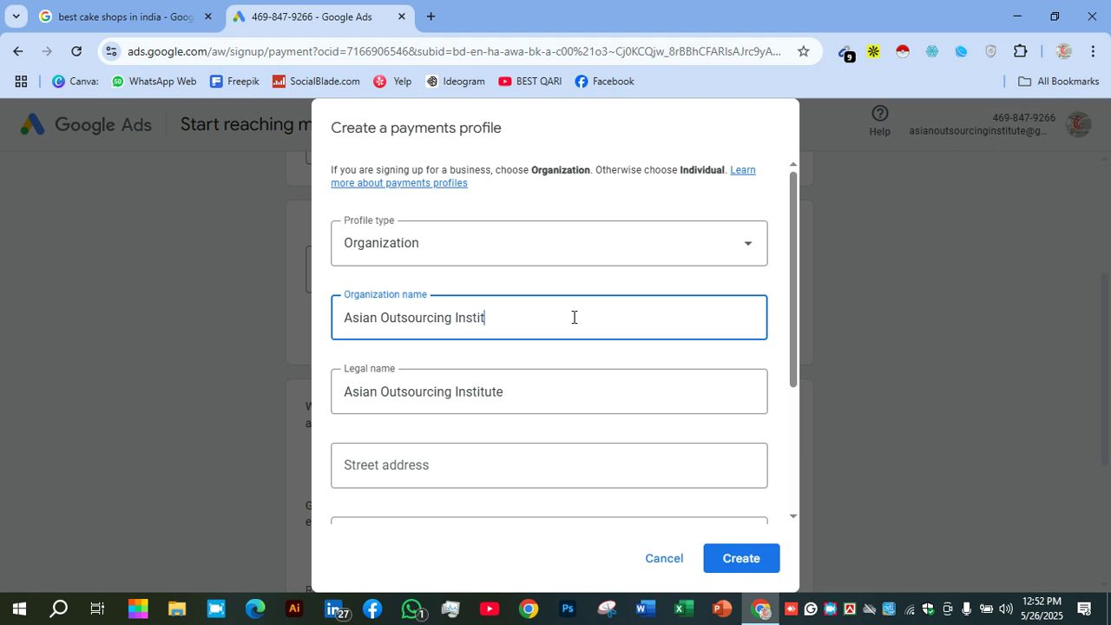
pyautogui.write('ute')
pyautogui.scroll(-2, 581, 329)
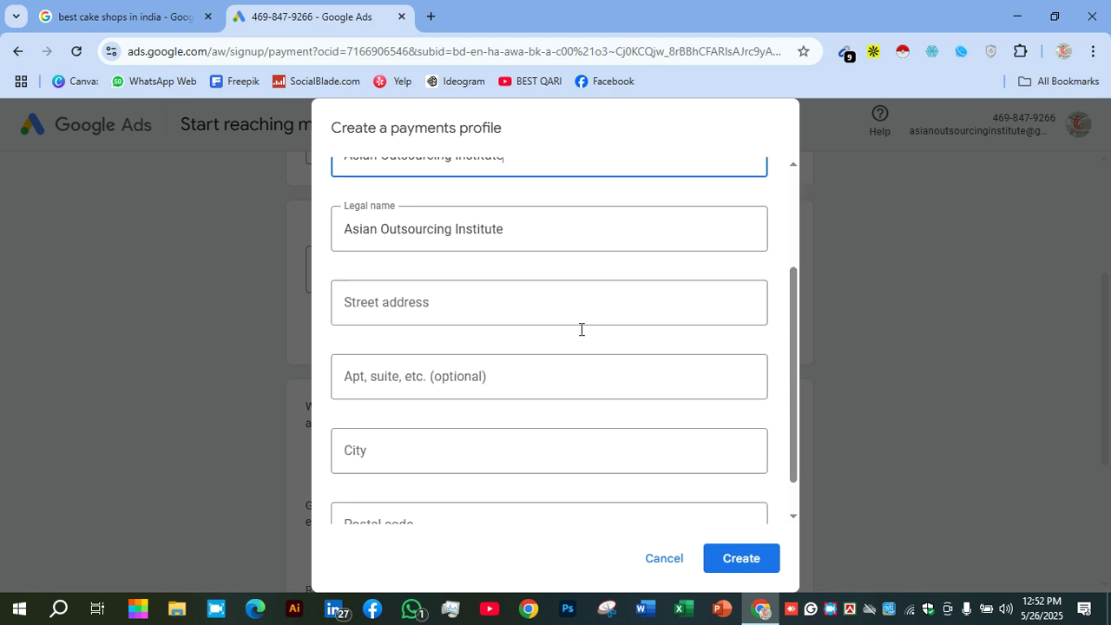
# Enter the organization's street address, correcting typos
pyautogui.click(463, 301)
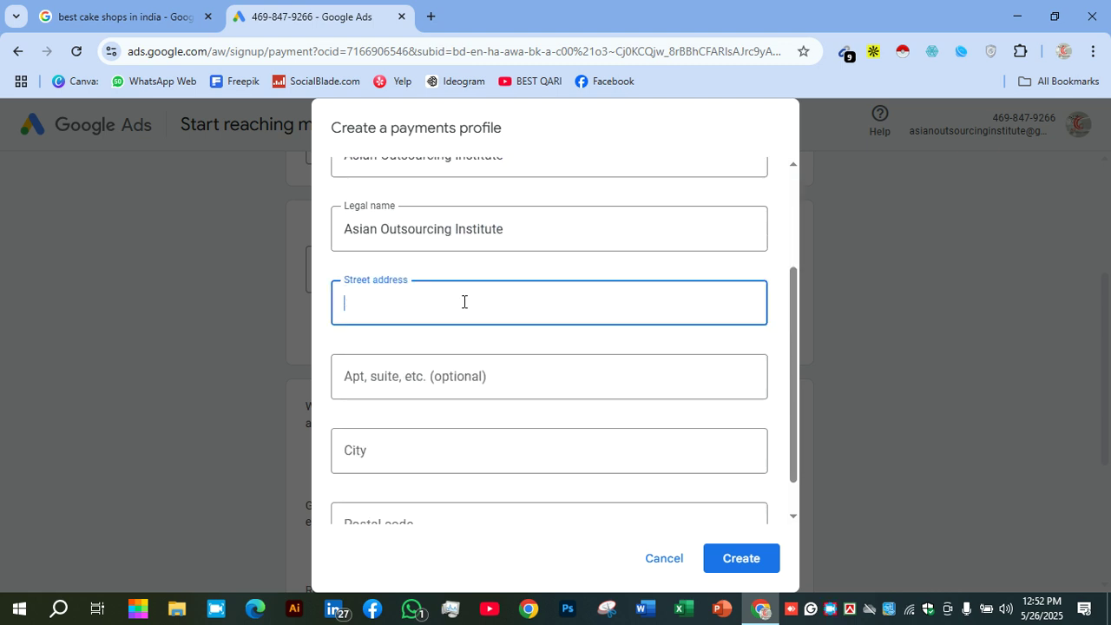
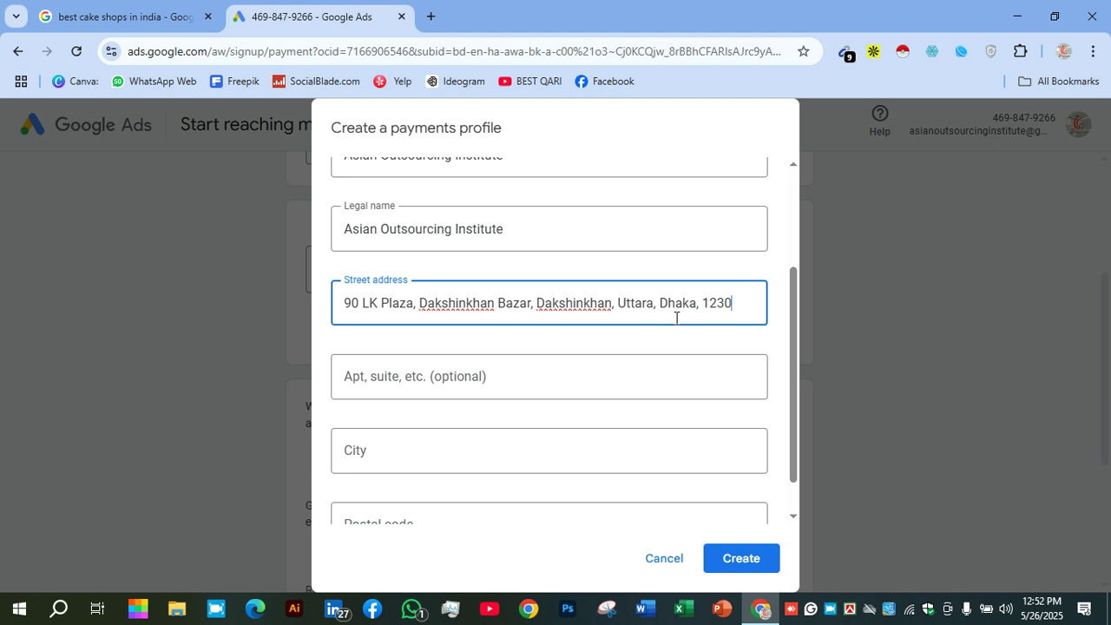
# Fill in the city and postal code, then create the payments profile
pyautogui.click(558, 437)
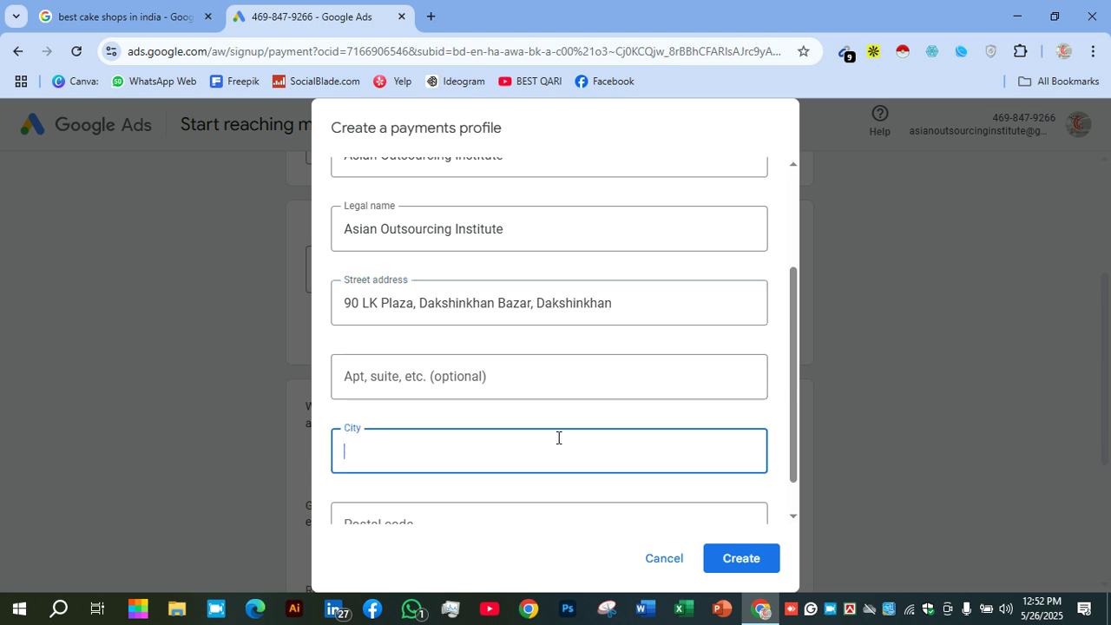
pyautogui.scroll(-1, 558, 437)
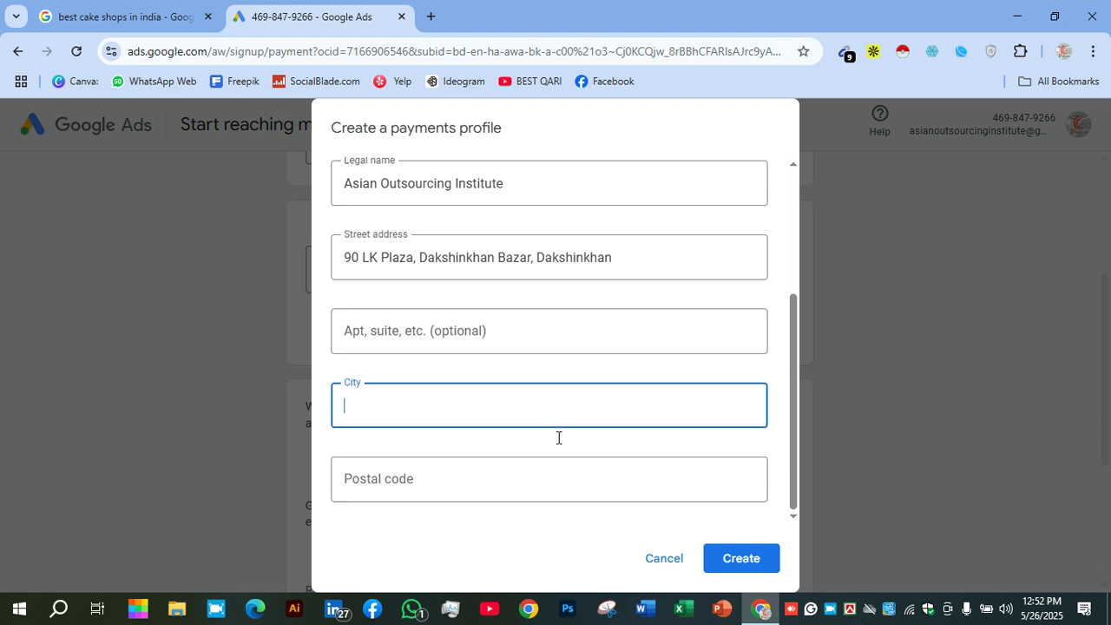
pyautogui.write('Dhaka')
pyautogui.click(554, 488)
pyautogui.write('1230')
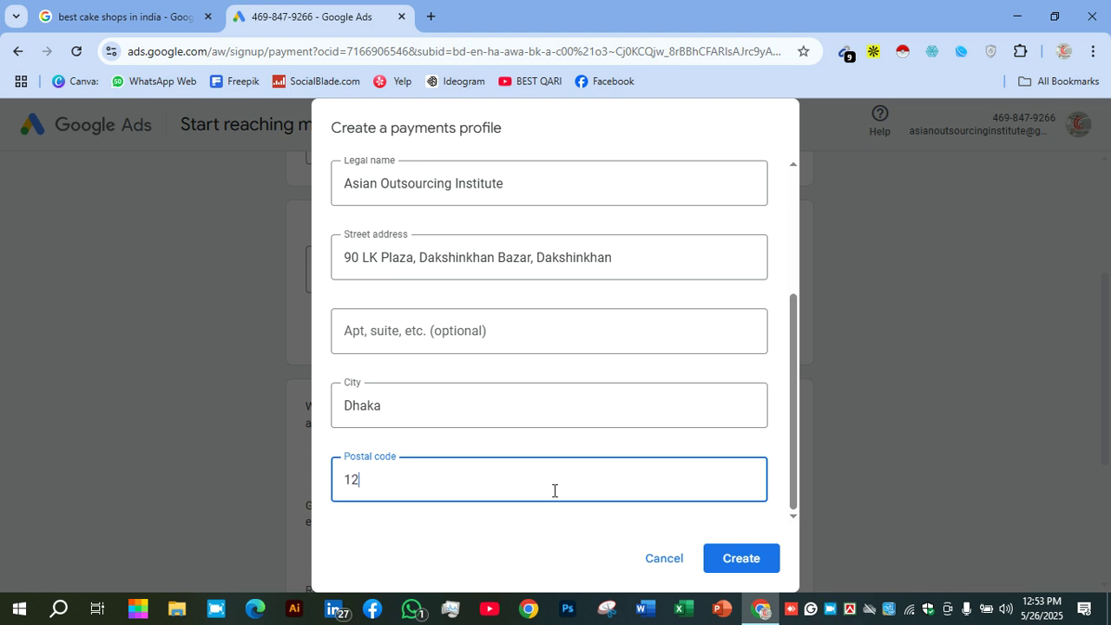
pyautogui.click(727, 564)
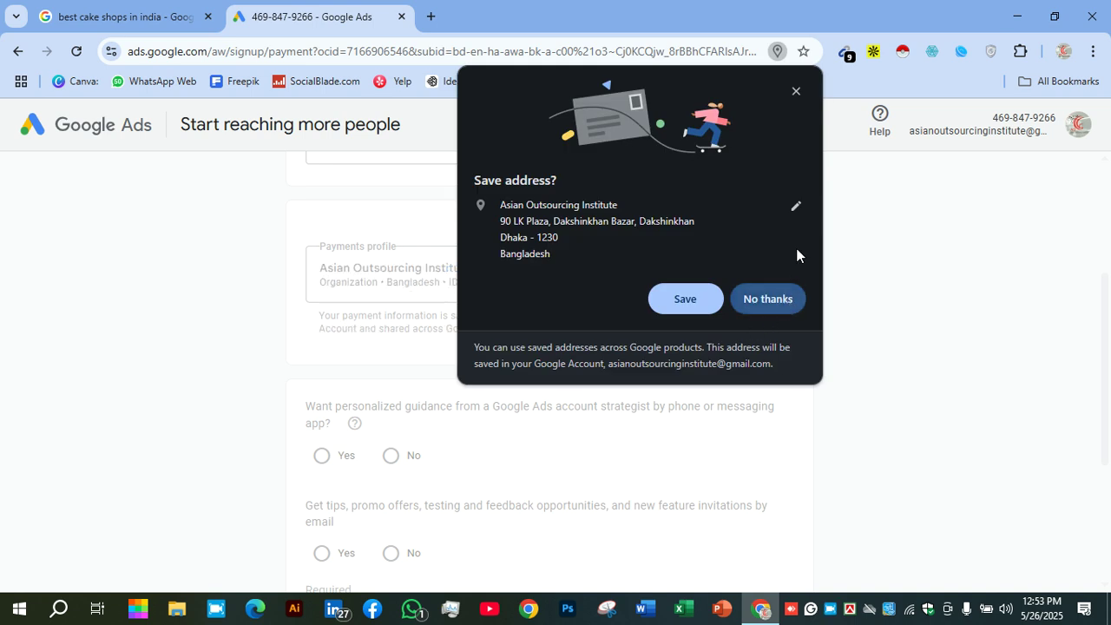
# Decline saving the address and choose to add a credit or debit card
pyautogui.click(767, 297)
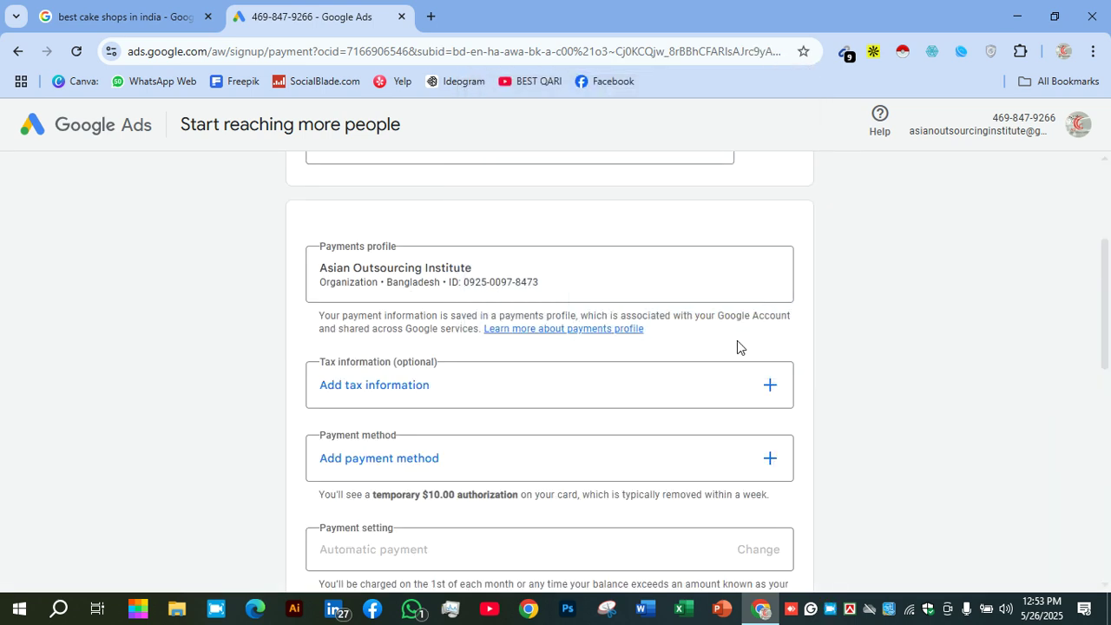
pyautogui.scroll(-1, 738, 321)
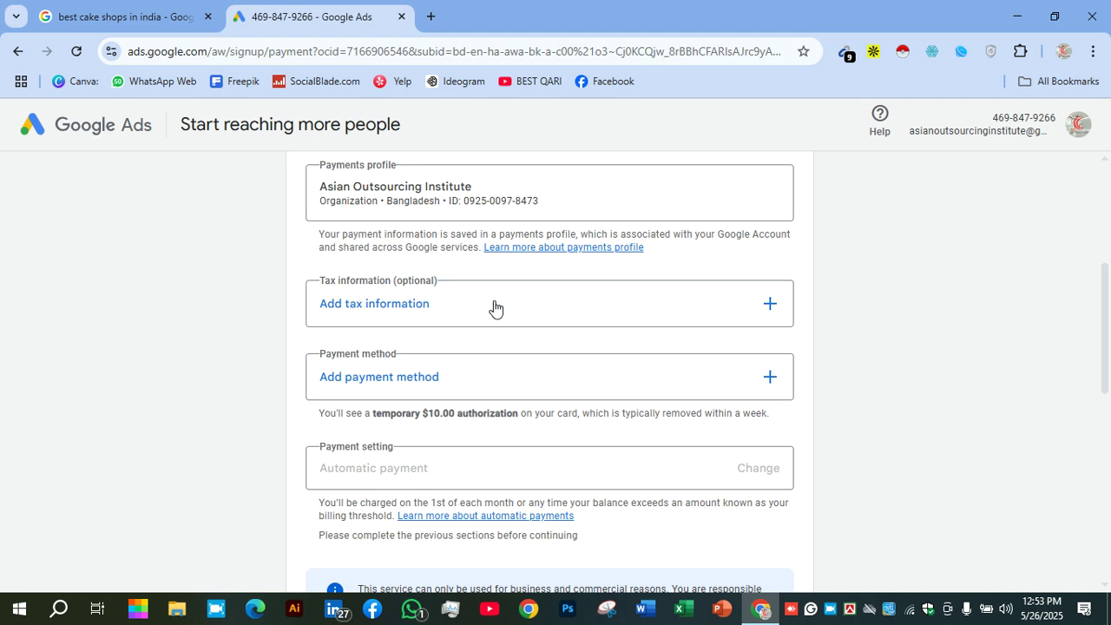
pyautogui.scroll(-2, 494, 307)
pyautogui.click(422, 304)
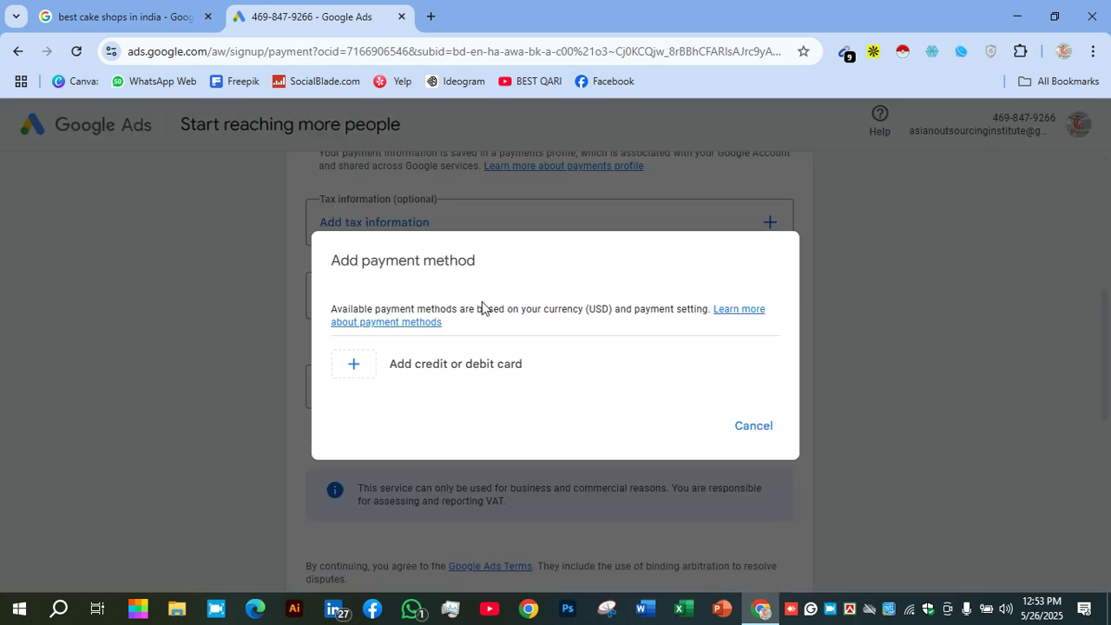
pyautogui.click(496, 365)
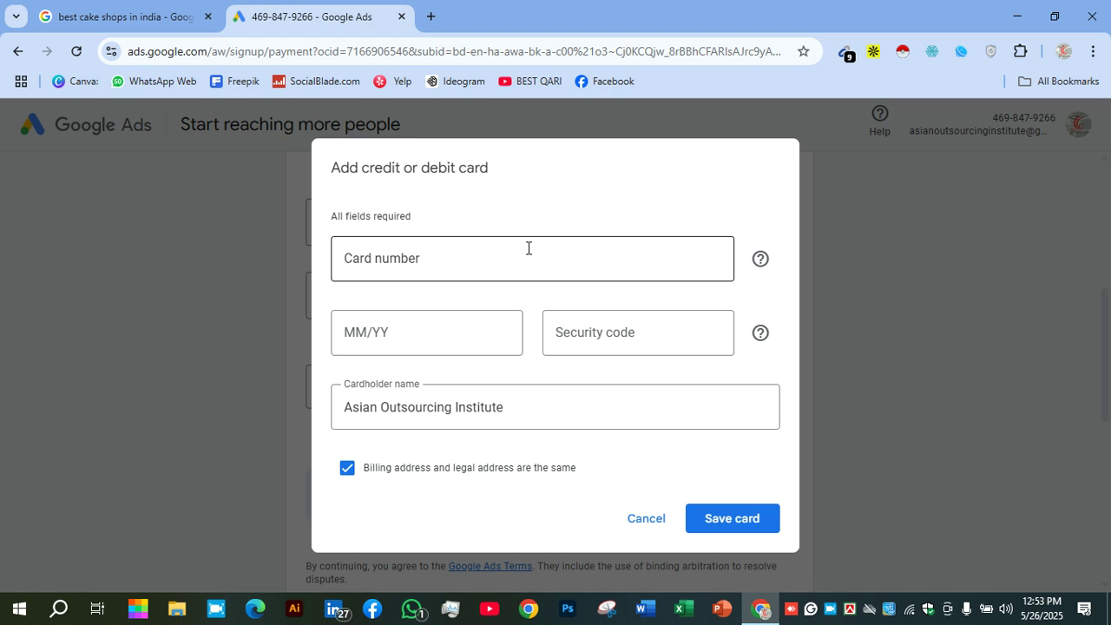
# Enter the Visa card details and save the card
pyautogui.click(486, 254)
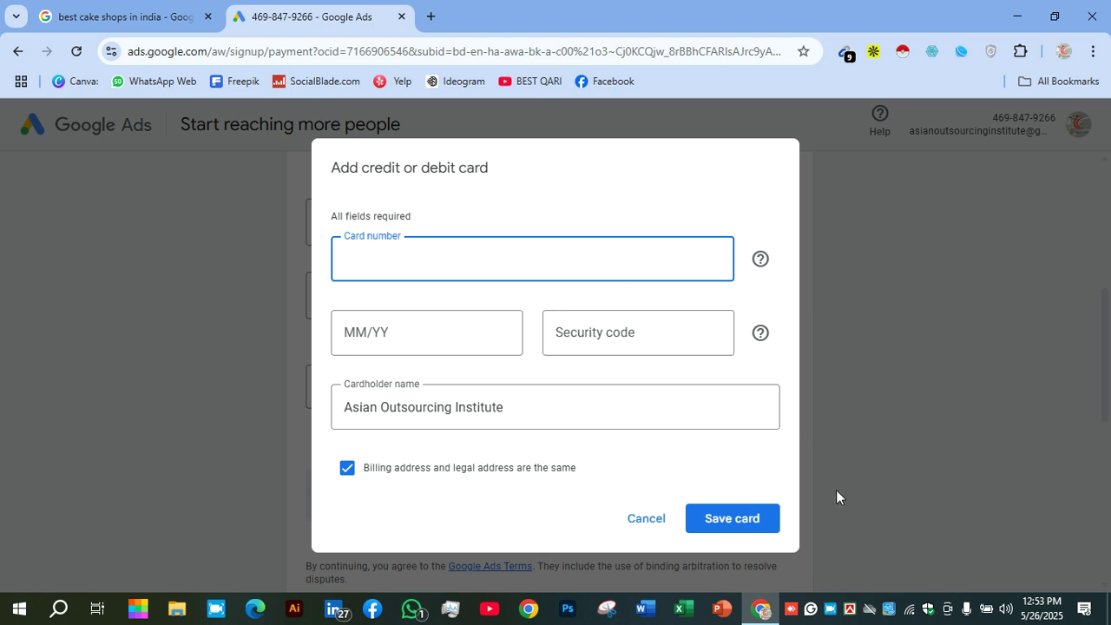
pyautogui.rightClick(822, 614)
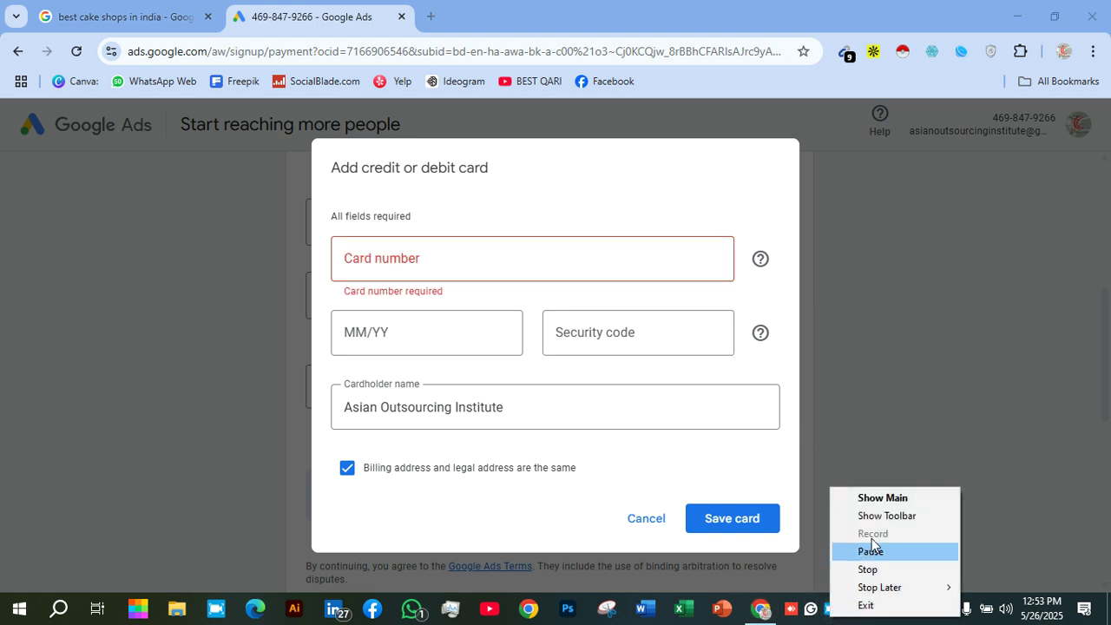
pyautogui.click(861, 493)
pyautogui.click(862, 494)
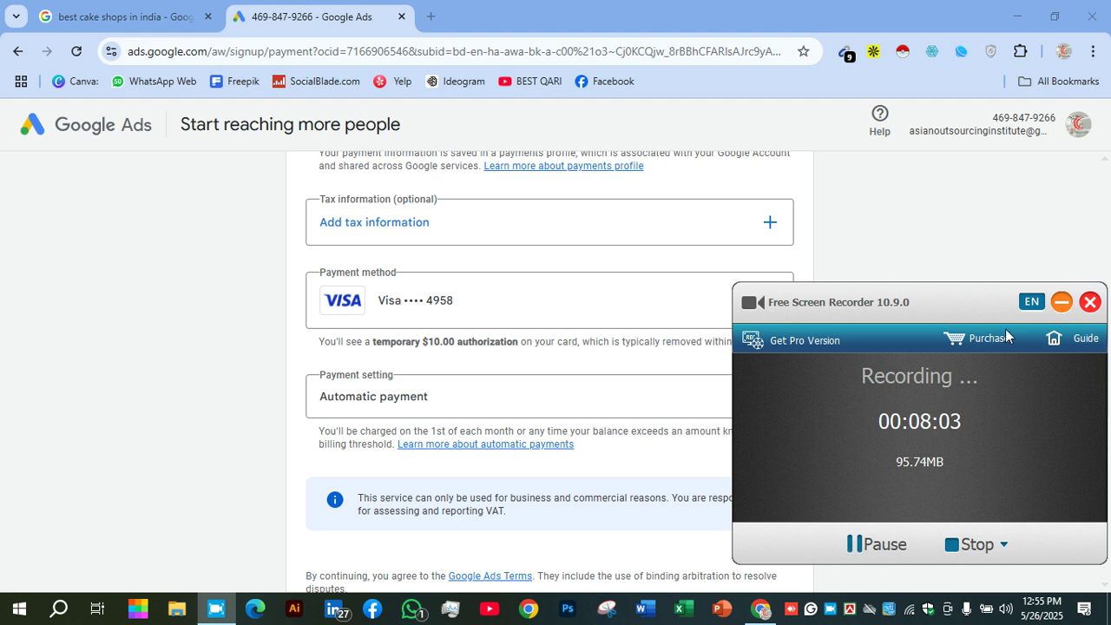
pyautogui.click(1060, 301)
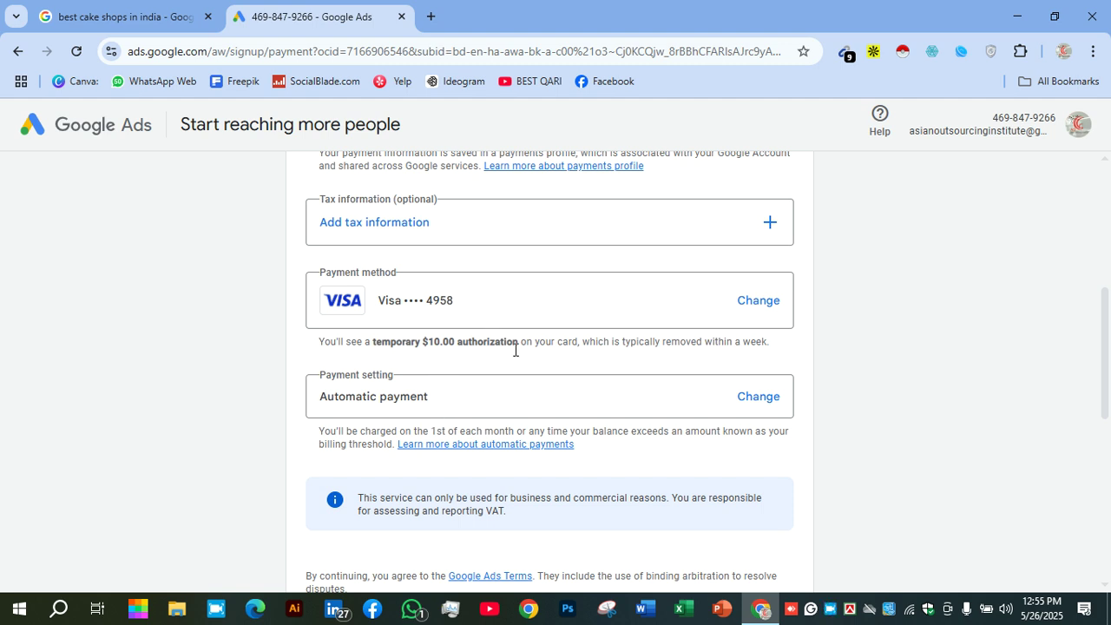
pyautogui.scroll(-1, 553, 409)
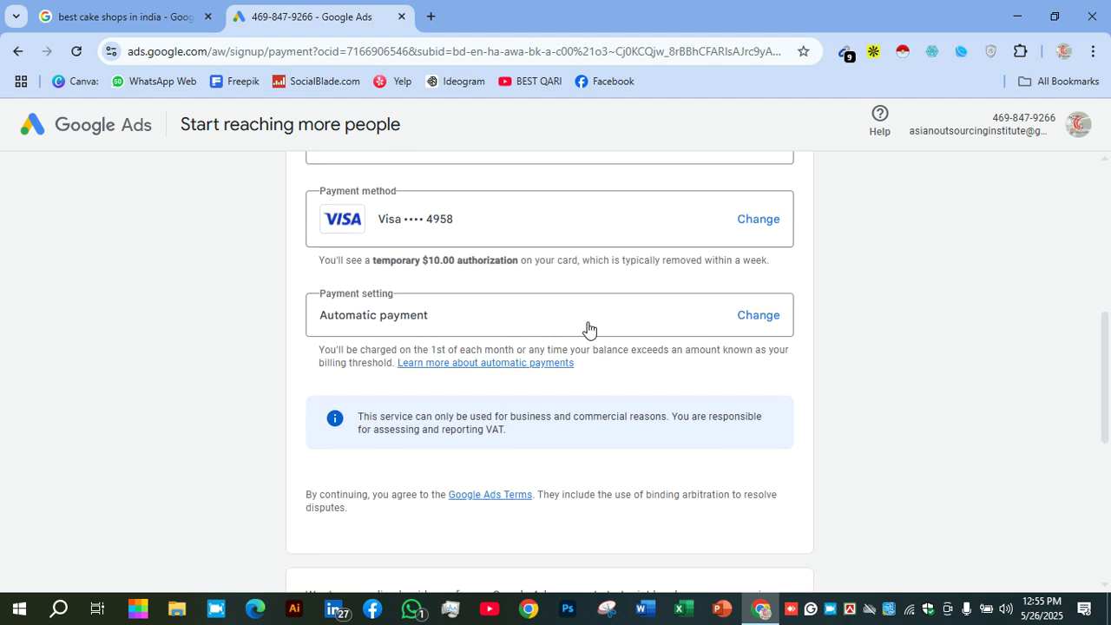
# Change the payment setting from automatic to manual payments with a $10 amount
pyautogui.click(767, 319)
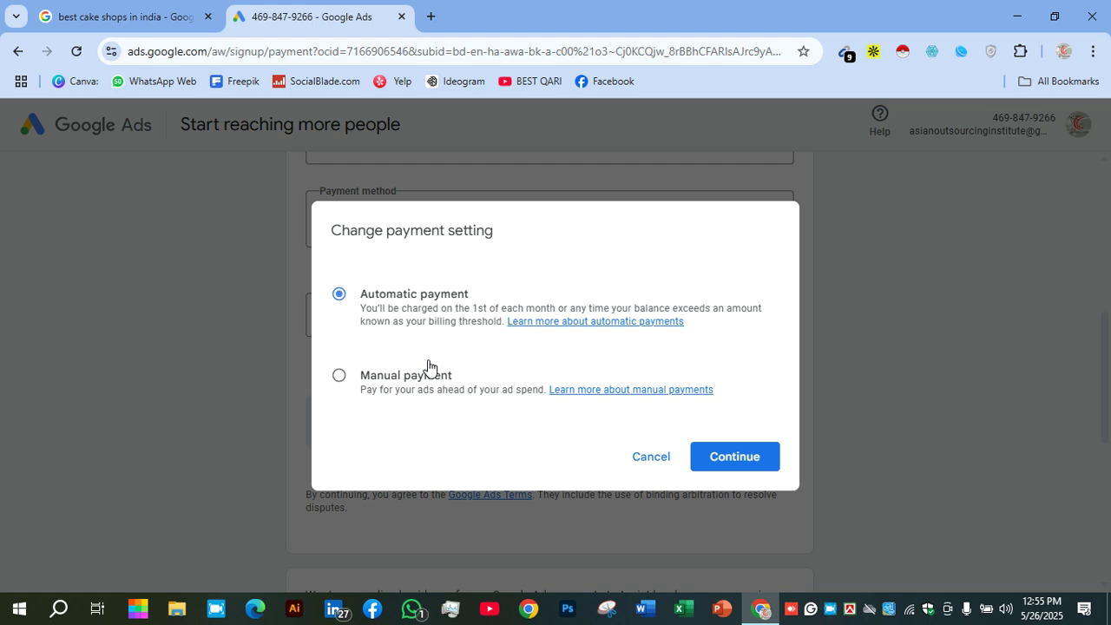
pyautogui.click(428, 366)
pyautogui.click(492, 425)
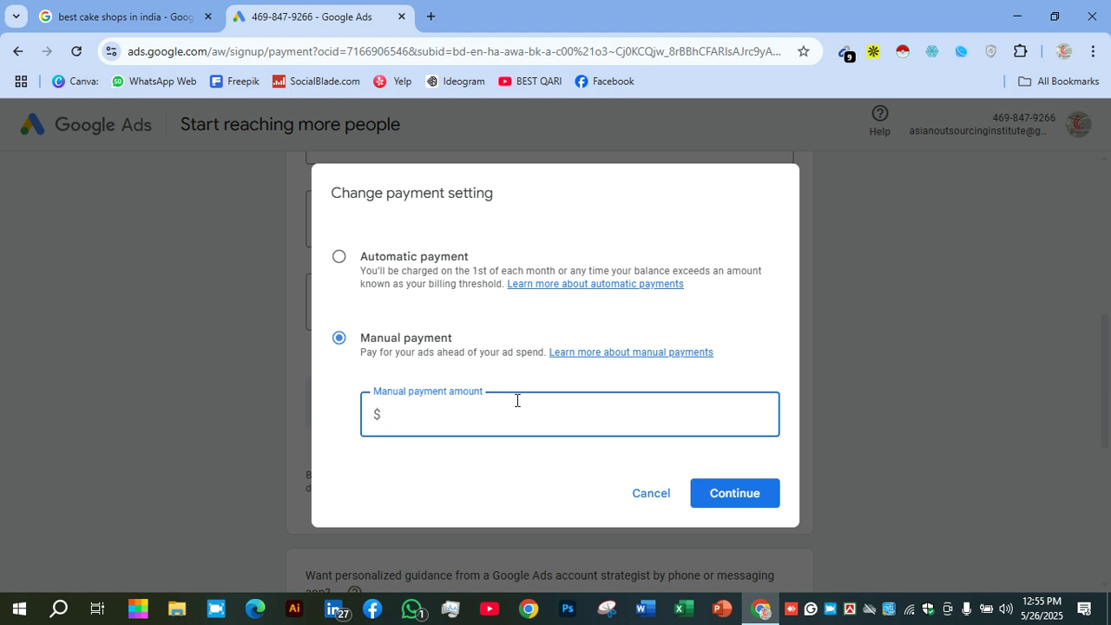
pyautogui.write('10')
pyautogui.click(722, 495)
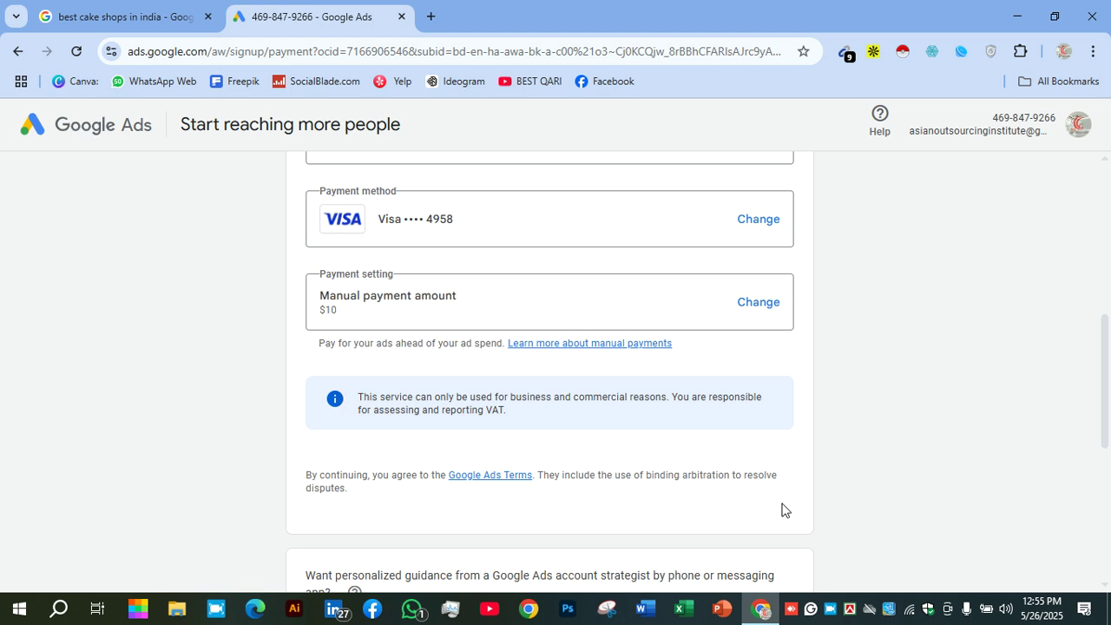
# Decline account-strategist guidance and email tips and offers, then submit the signup form
pyautogui.scroll(-1, 570, 428)
pyautogui.scroll(-3, 550, 428)
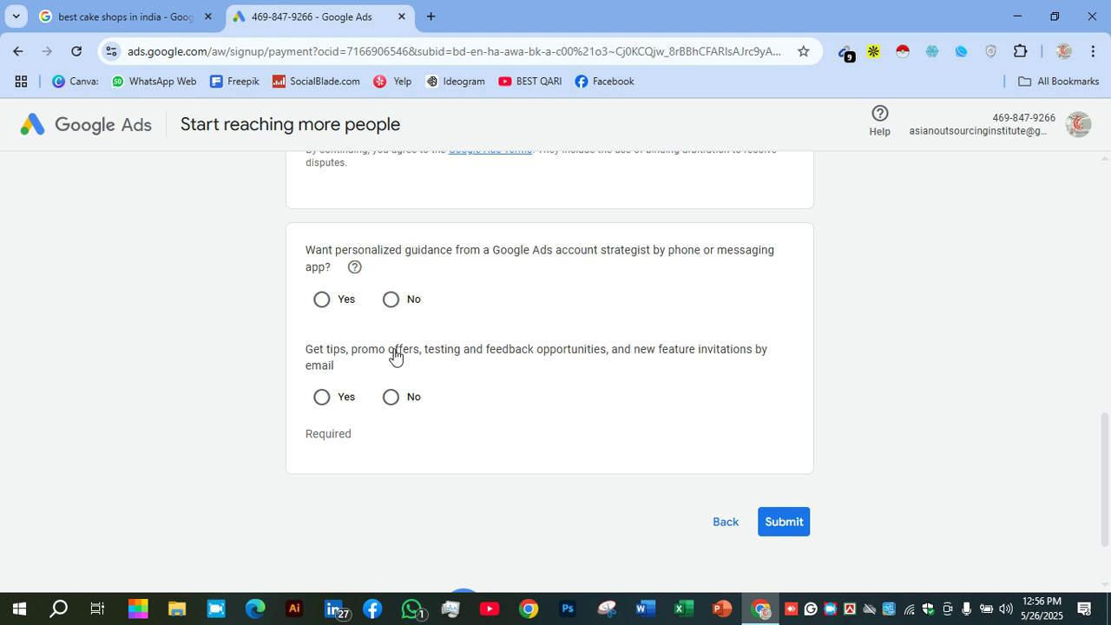
pyautogui.click(391, 300)
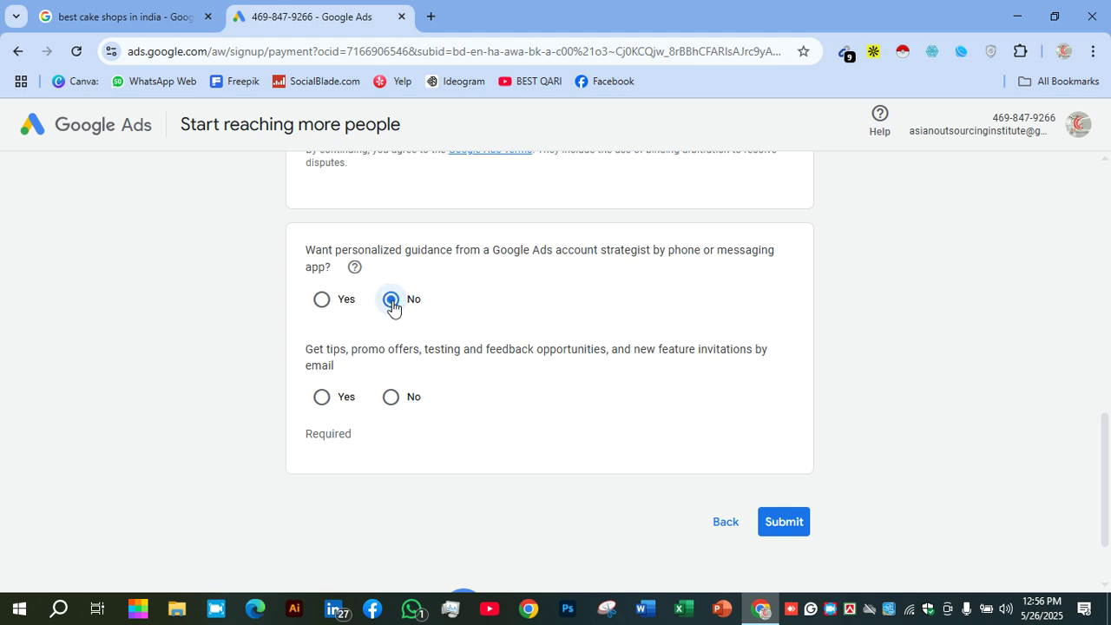
pyautogui.click(392, 404)
pyautogui.click(770, 525)
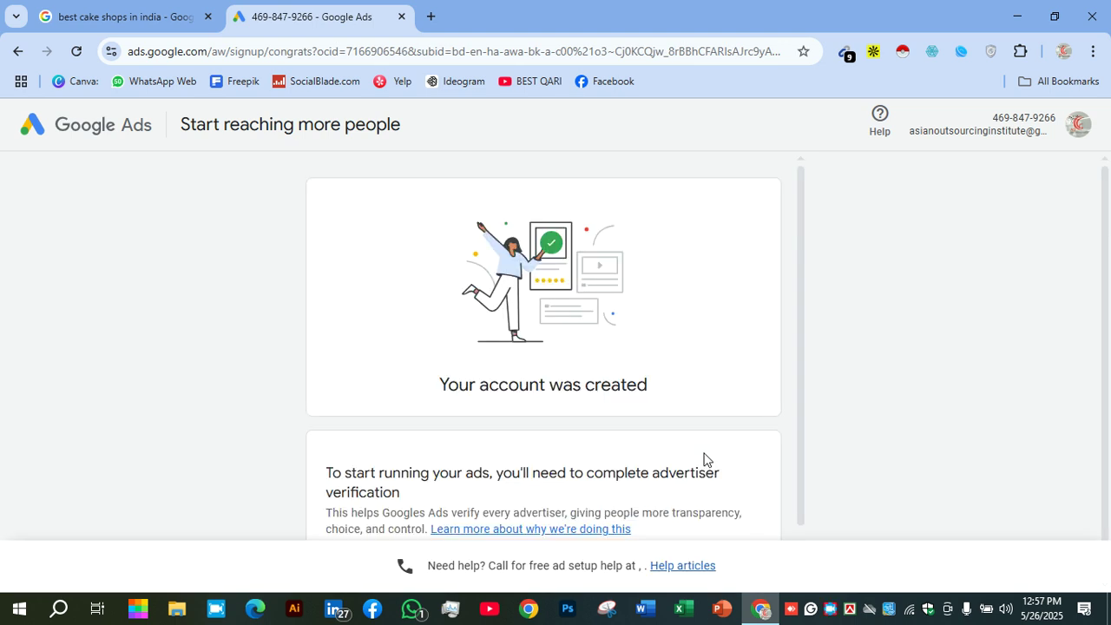
# Continue from the account-created page to the advertiser verification card
pyautogui.scroll(-2, 695, 390)
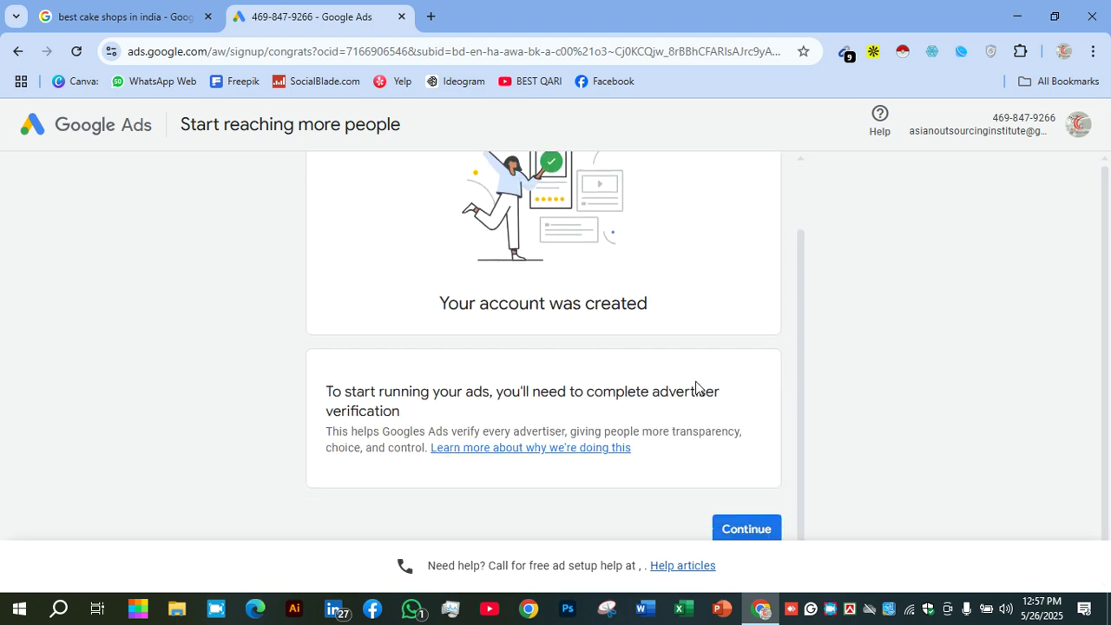
pyautogui.click(730, 510)
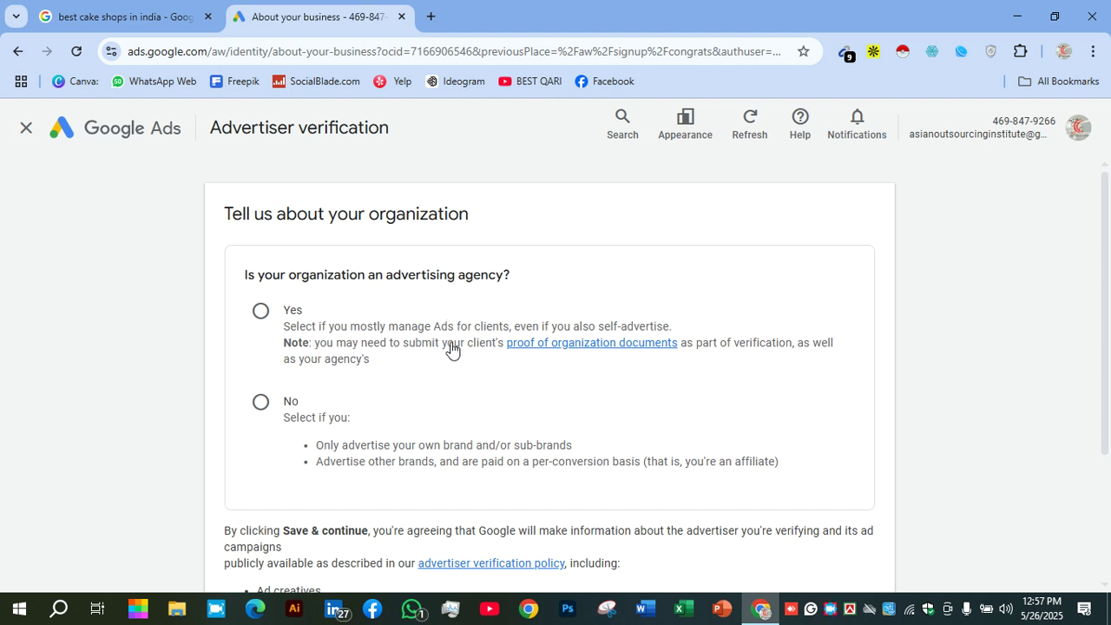
# Answer verification as not an advertising agency that pays Google Ads directly, and save
pyautogui.click(263, 316)
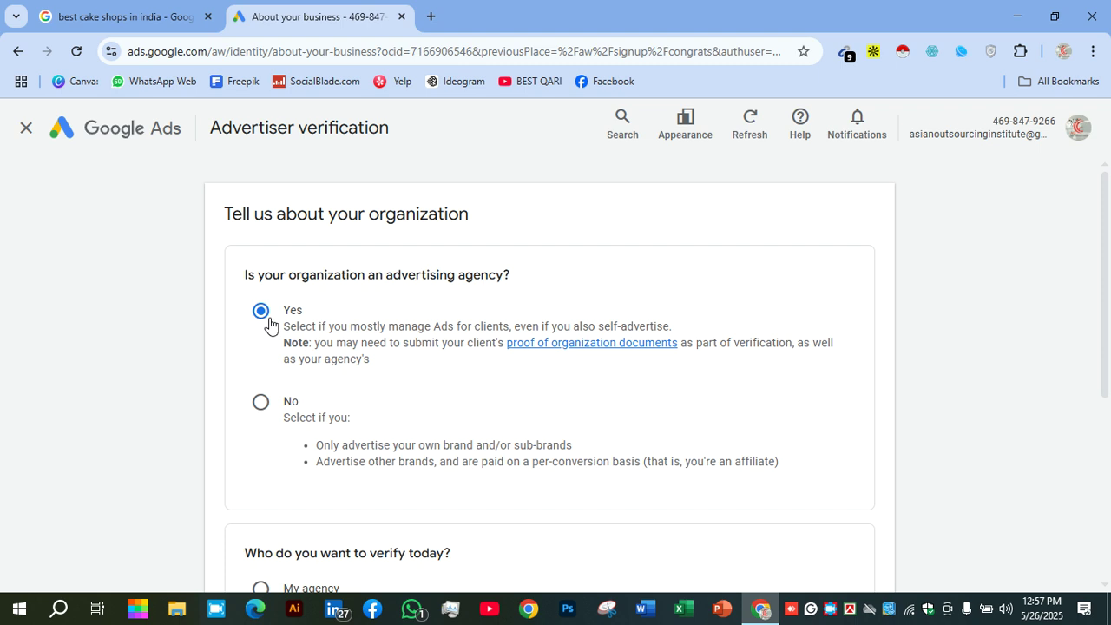
pyautogui.click(265, 405)
pyautogui.scroll(-3, 477, 425)
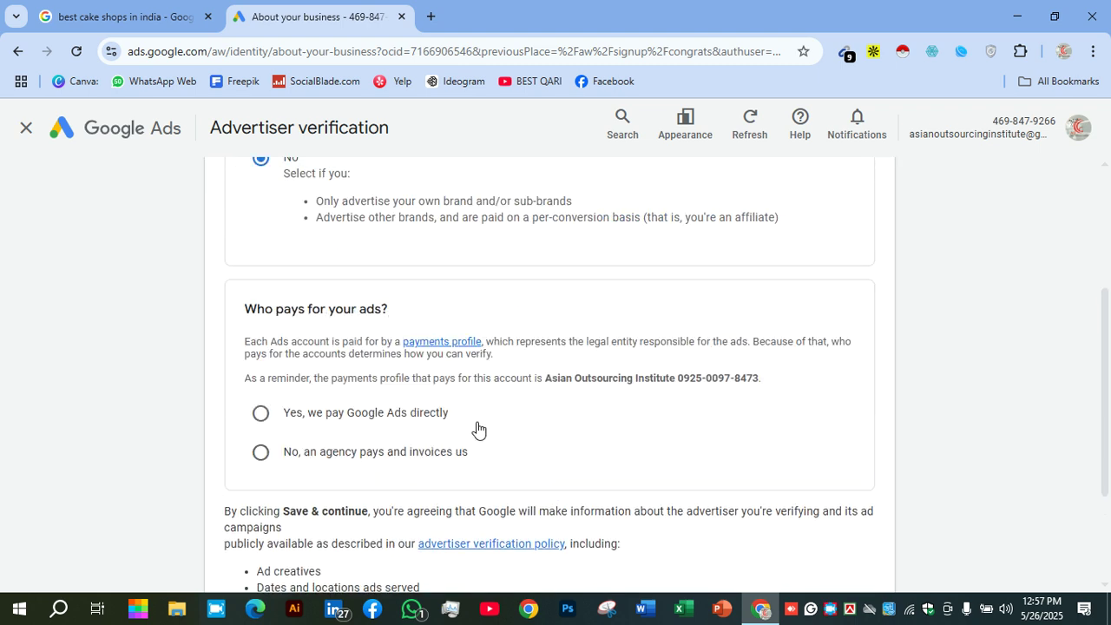
pyautogui.scroll(3, 477, 425)
pyautogui.scroll(-3, 441, 398)
pyautogui.scroll(-1, 365, 352)
pyautogui.scroll(4, 355, 325)
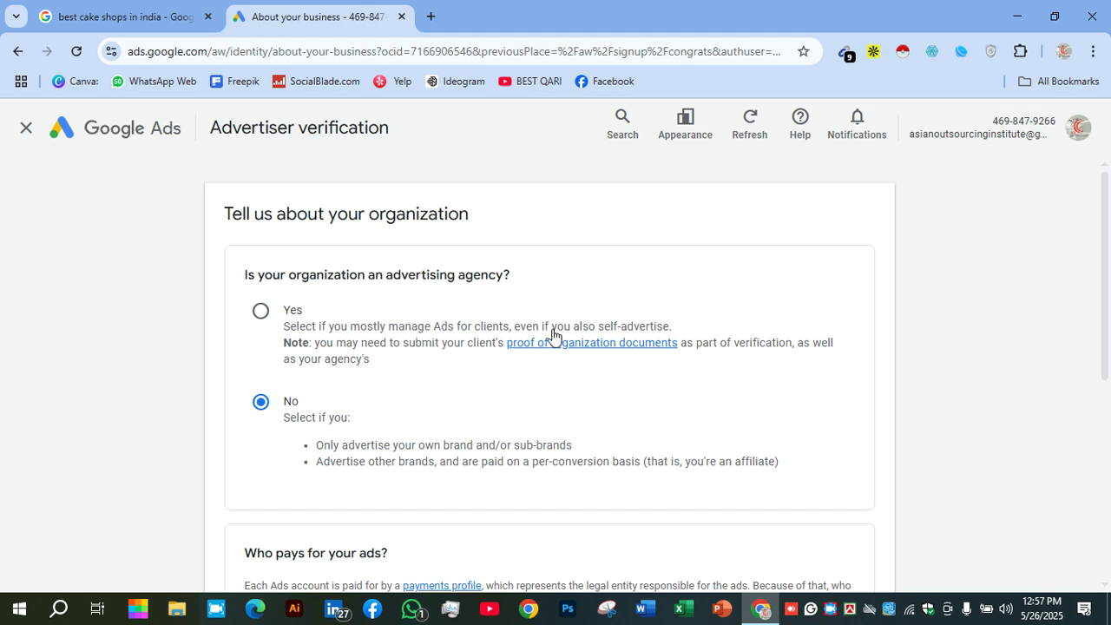
pyautogui.scroll(-4, 501, 337)
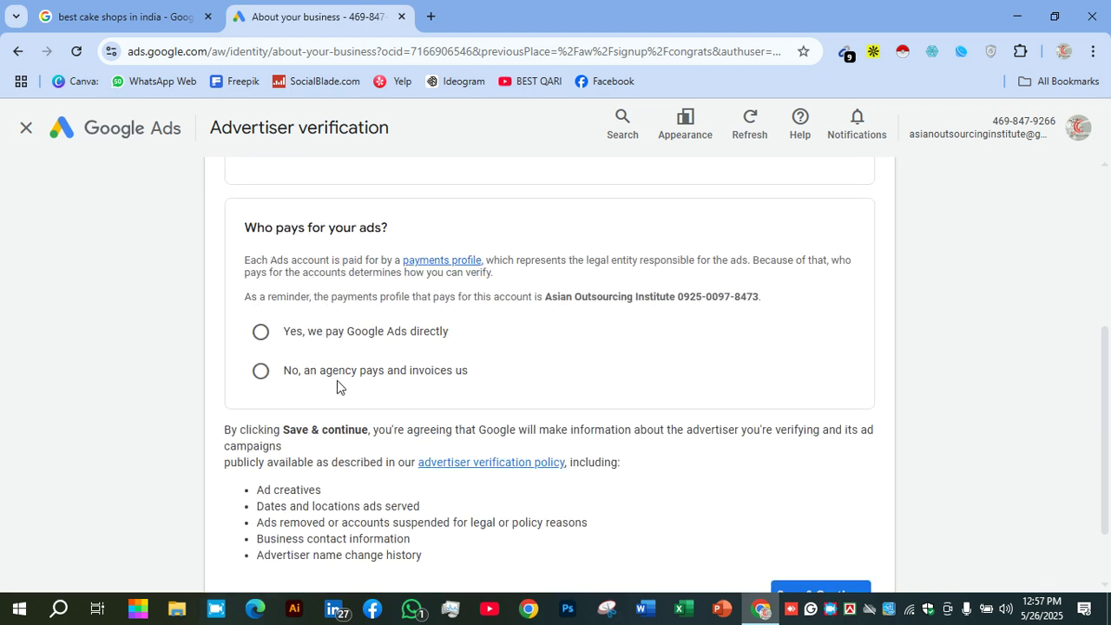
pyautogui.click(337, 334)
pyautogui.scroll(-1, 505, 394)
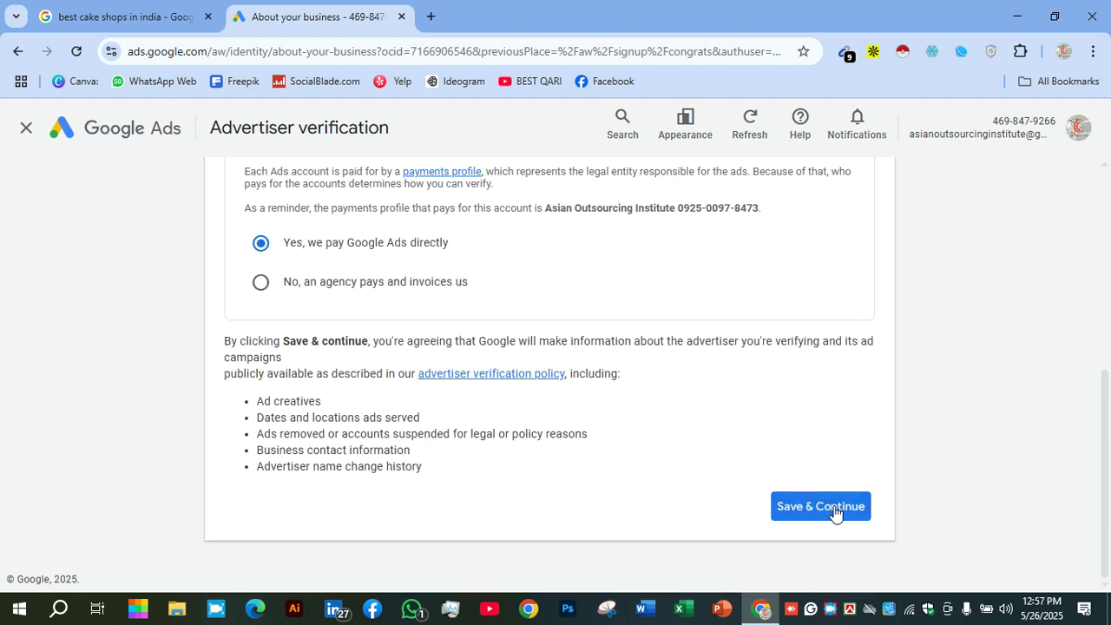
pyautogui.click(778, 509)
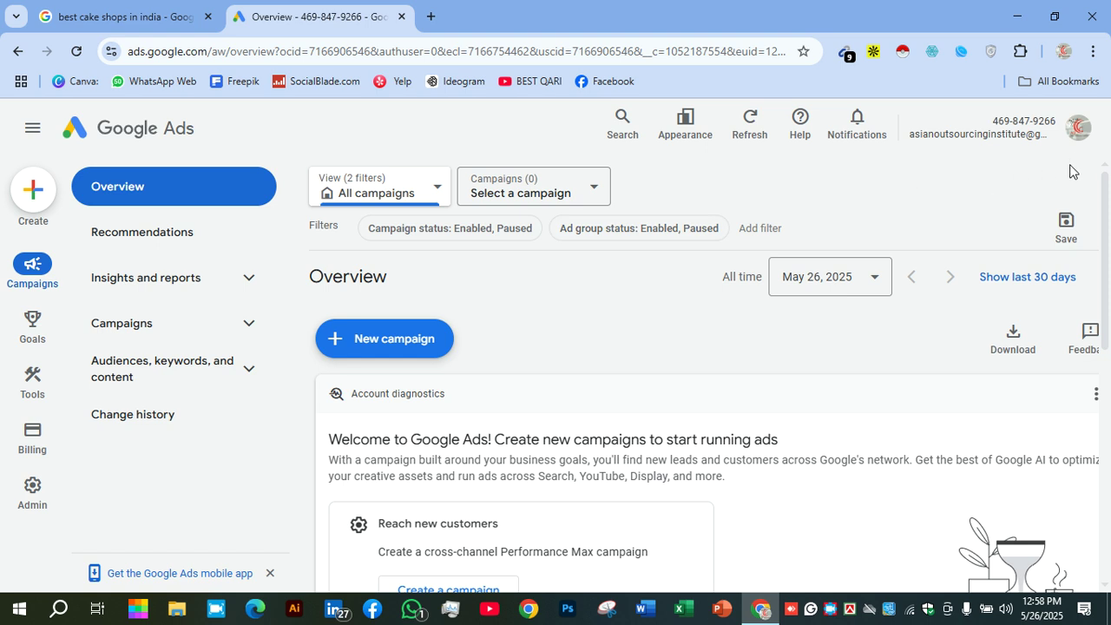
pyautogui.click(1078, 130)
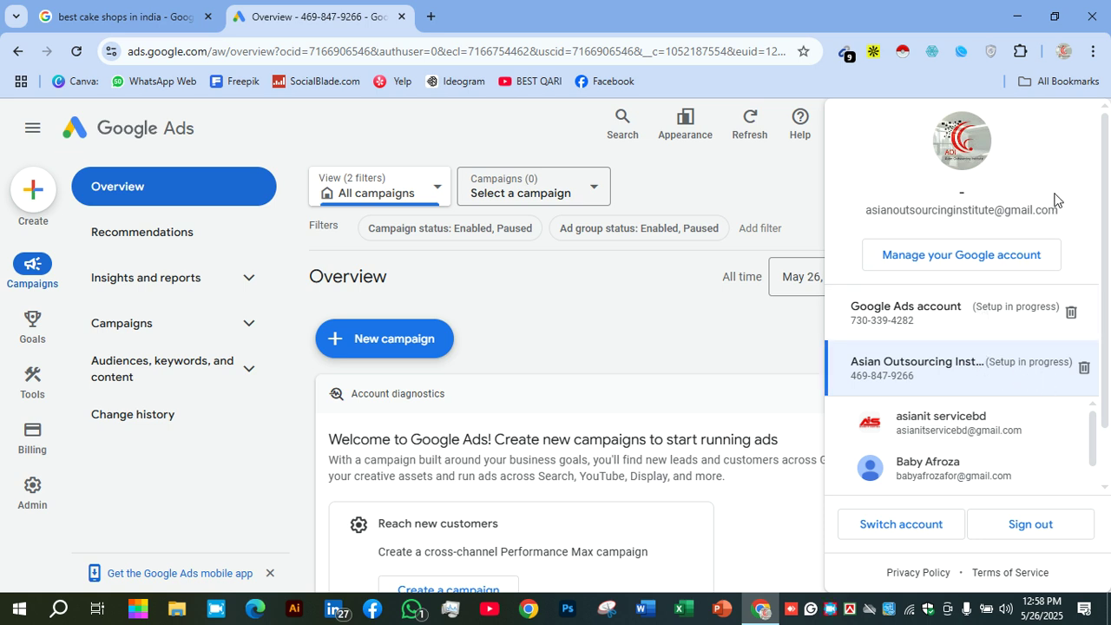
pyautogui.click(800, 192)
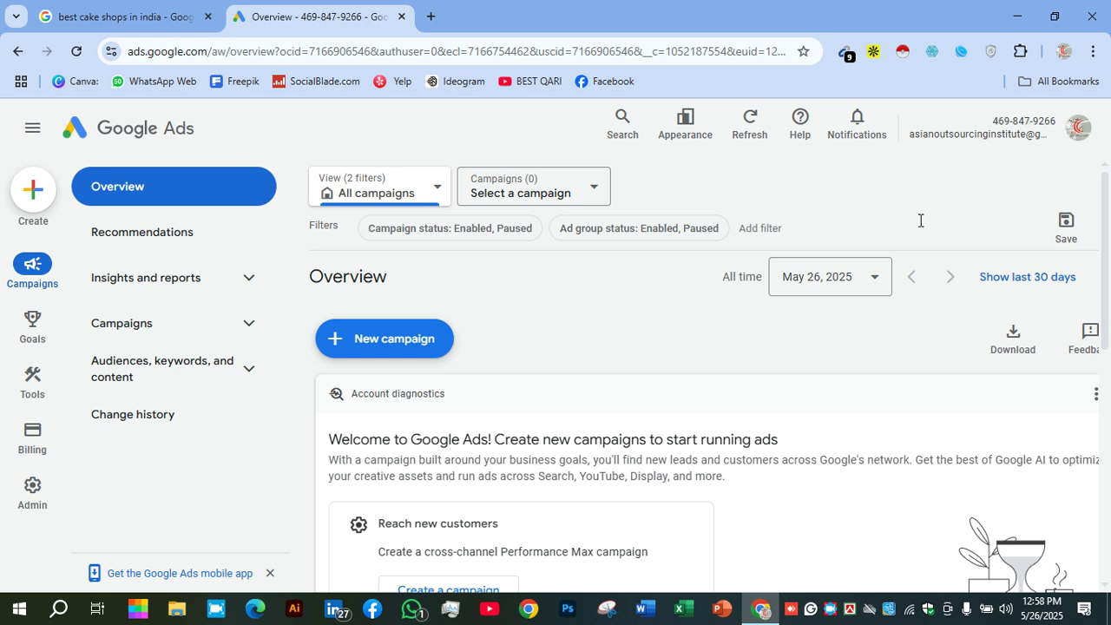
pyautogui.scroll(-5, 831, 565)
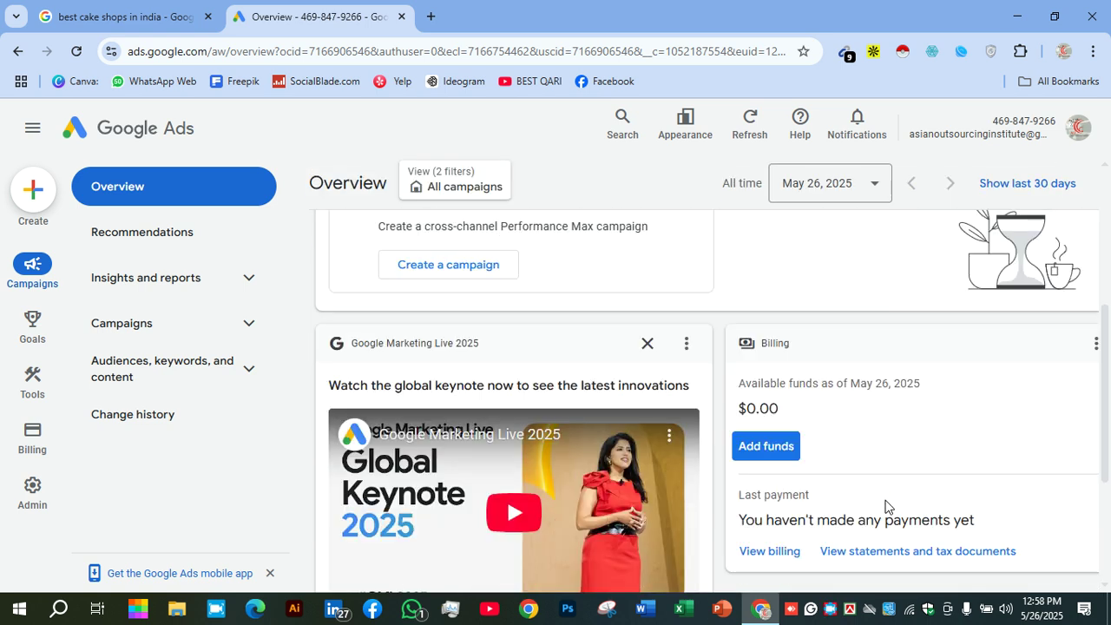
pyautogui.scroll(-3, 880, 450)
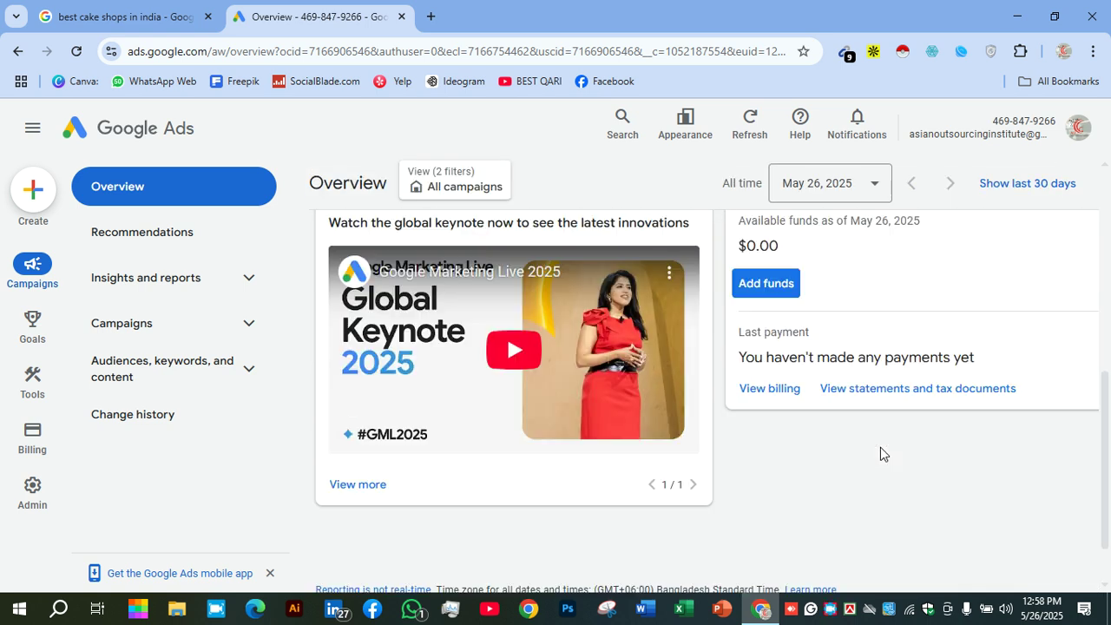
pyautogui.scroll(5, 880, 450)
pyautogui.scroll(3, 880, 447)
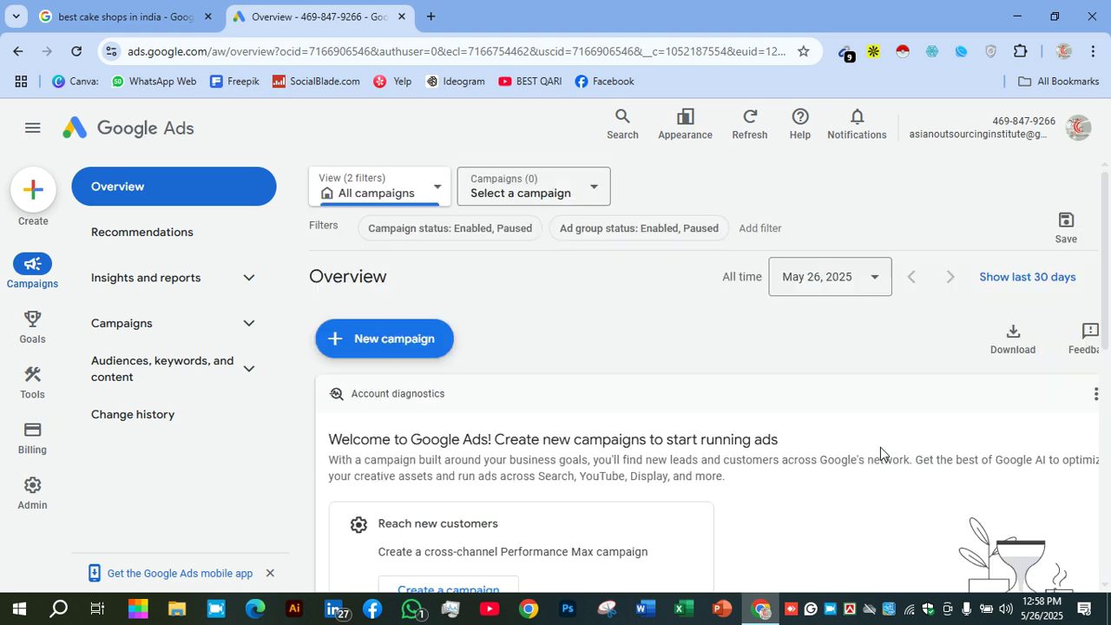
pyautogui.rightClick(830, 610)
pyautogui.click(877, 495)
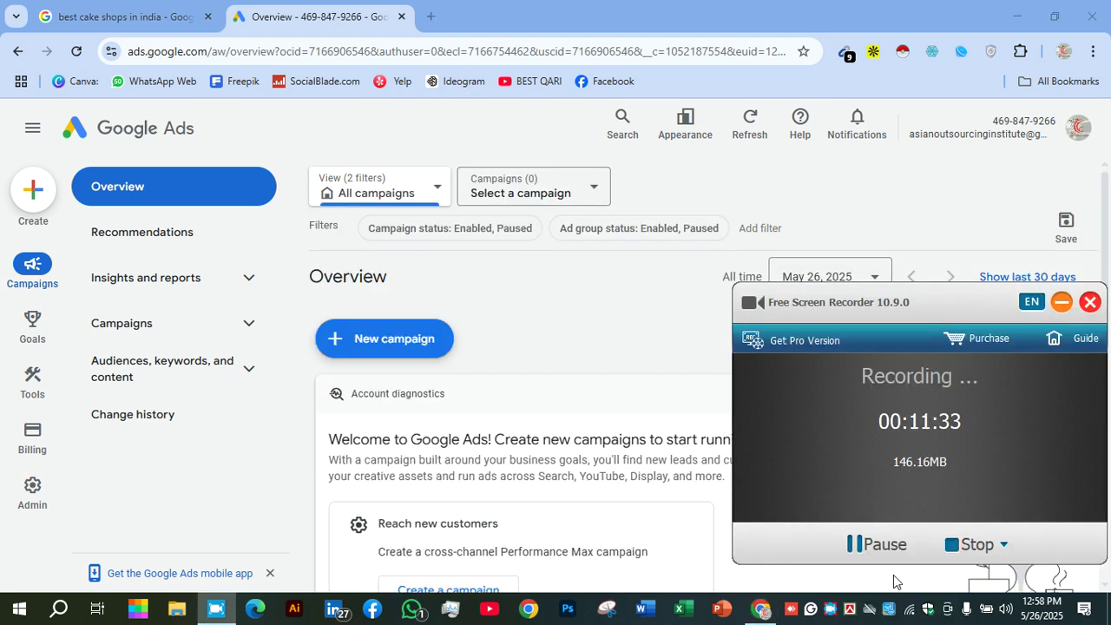